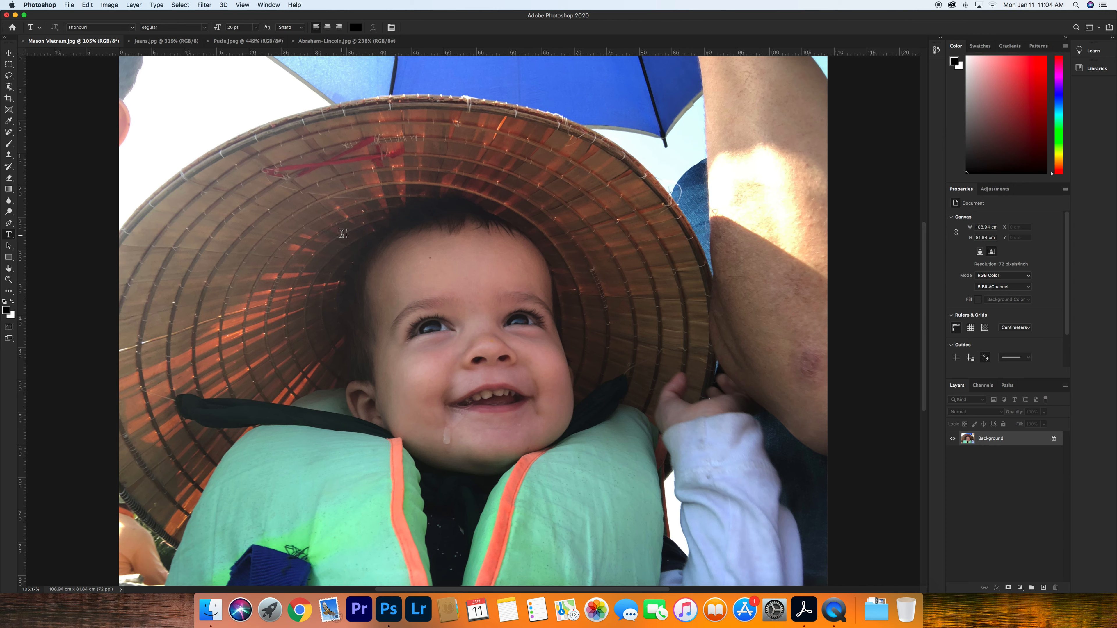
- Crop the baby photo by pulling the top-right corner inward, trimming the top and right edges
{"action": "left_click", "coordinate": [1021, 588]}
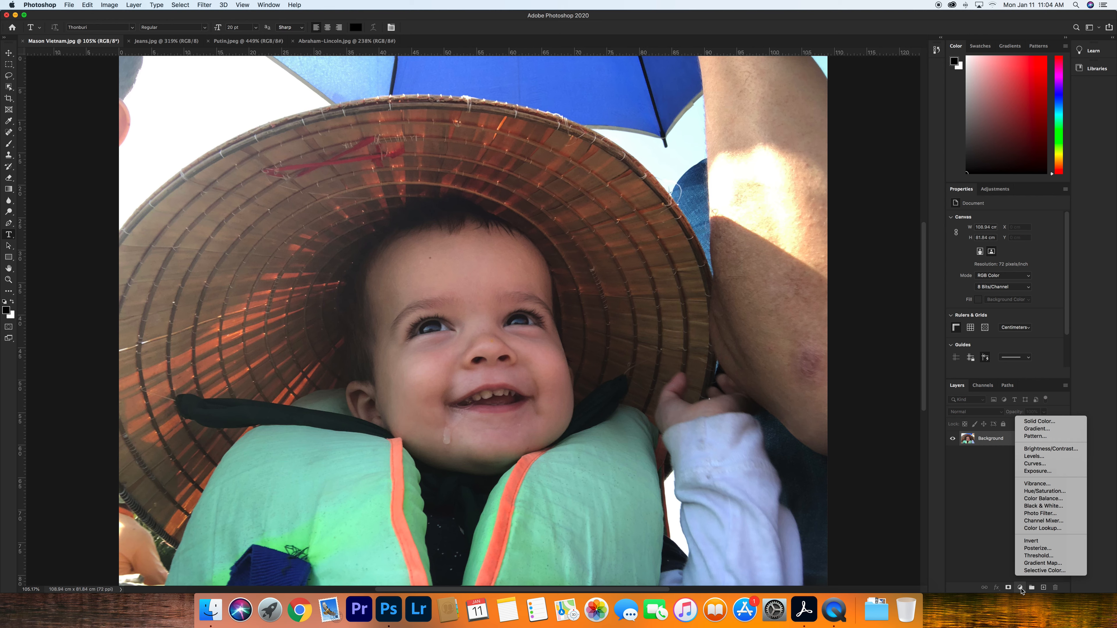
{"action": "left_click", "coordinate": [734, 453]}
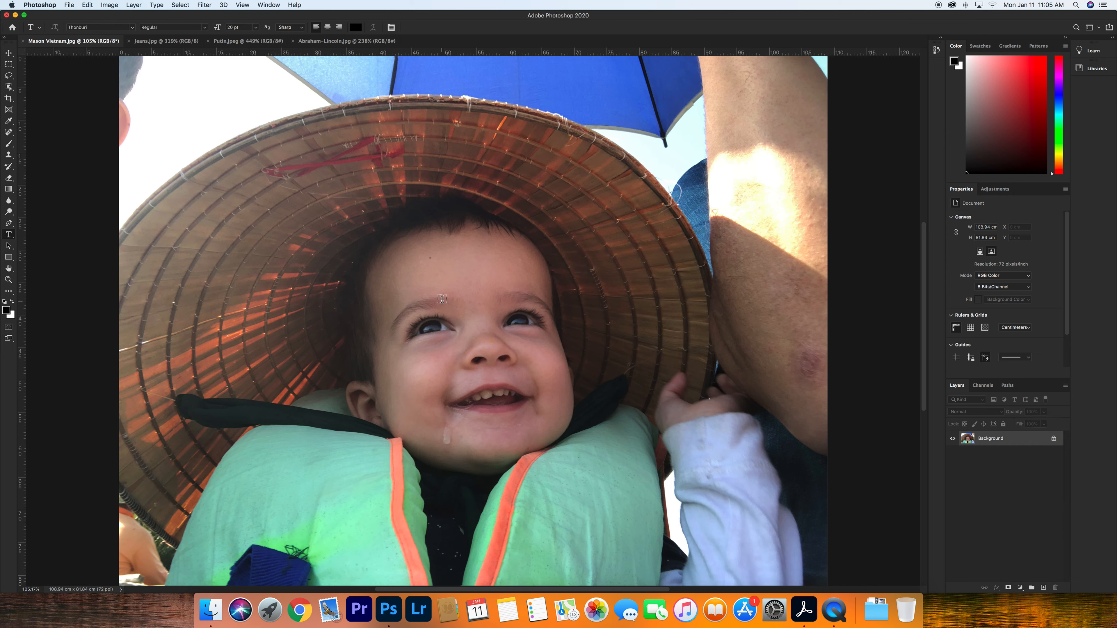
{"action": "key", "text": "super+minus"}
{"action": "key", "text": "super+minus"}
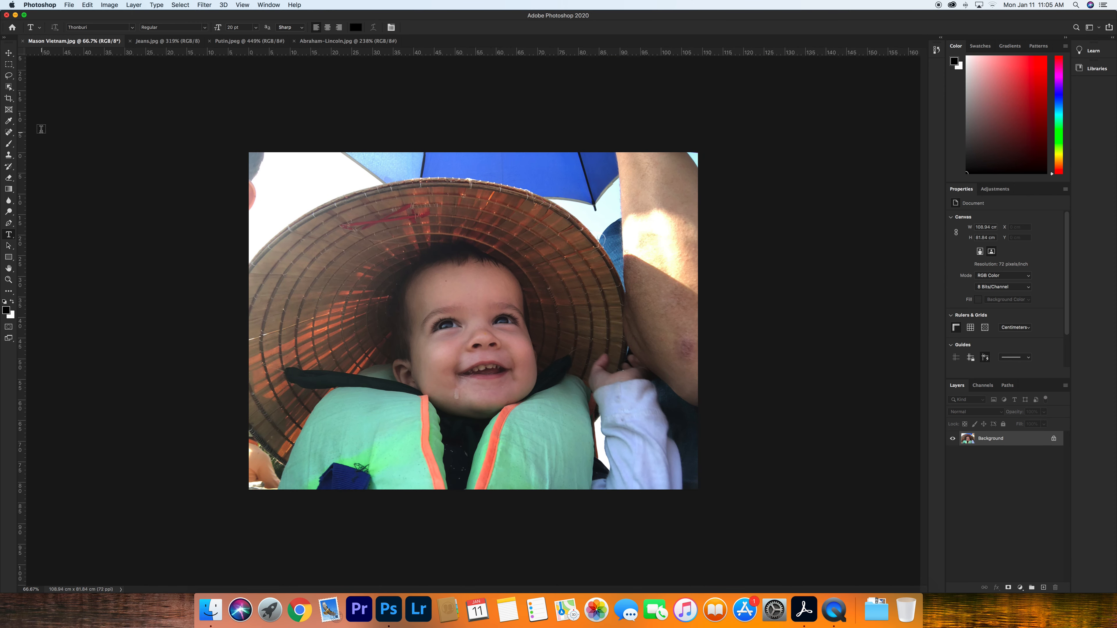
{"action": "left_click", "coordinate": [9, 99]}
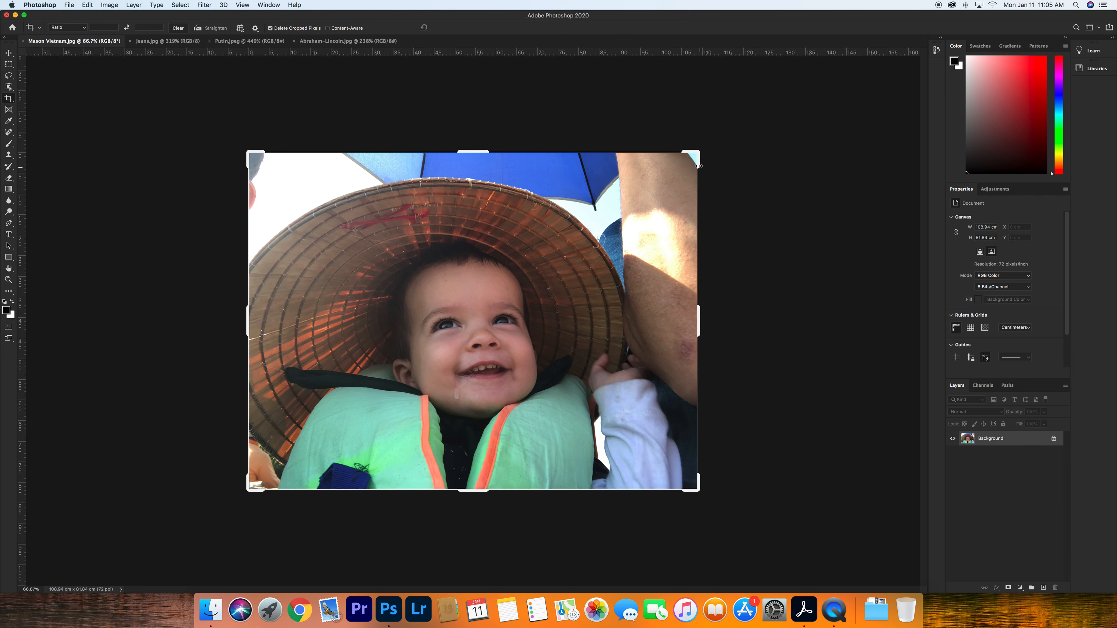
{"action": "left_click_drag", "start_coordinate": [695, 155], "coordinate": [660, 168]}
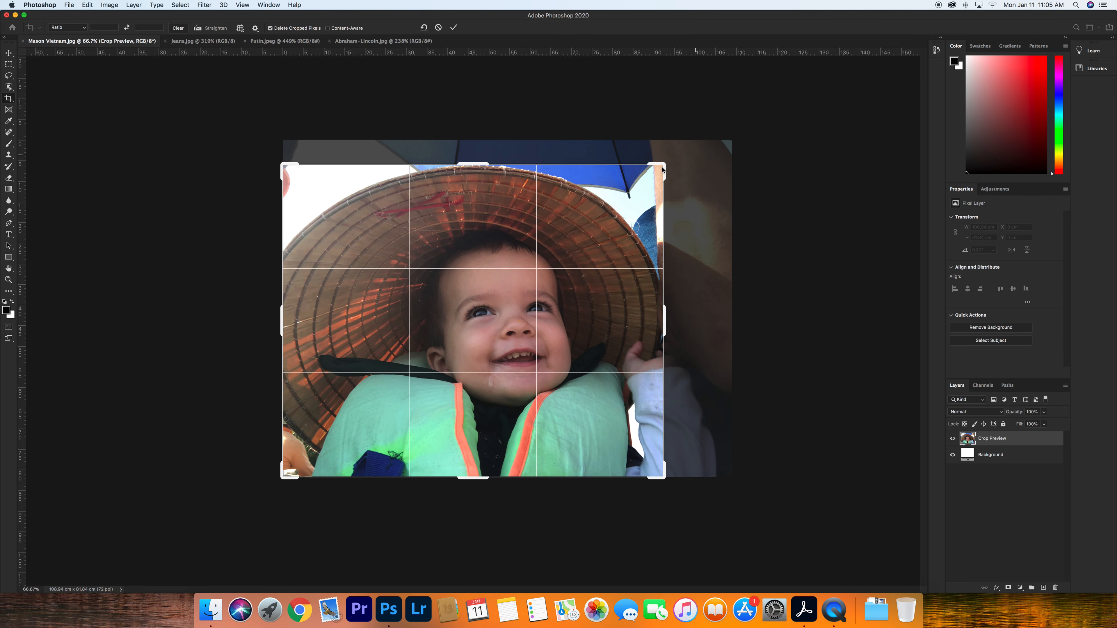
{"action": "left_click", "coordinate": [455, 29]}
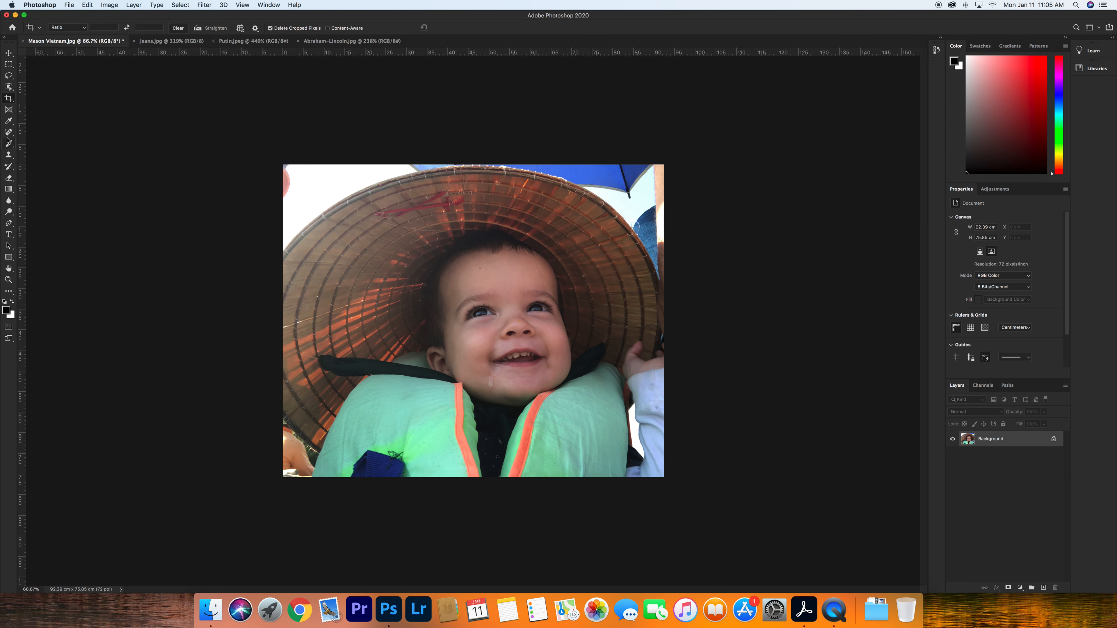
- Remove the drool spot below the baby's lower lip with the Spot Healing Brush
{"action": "left_click", "coordinate": [8, 124]}
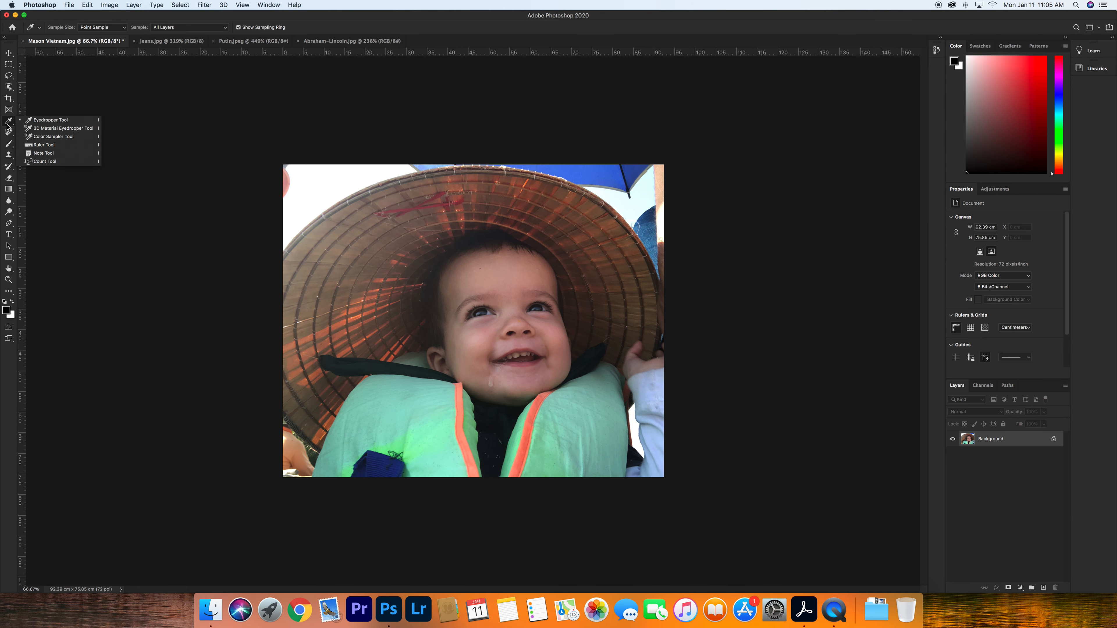
{"action": "left_click", "coordinate": [8, 132]}
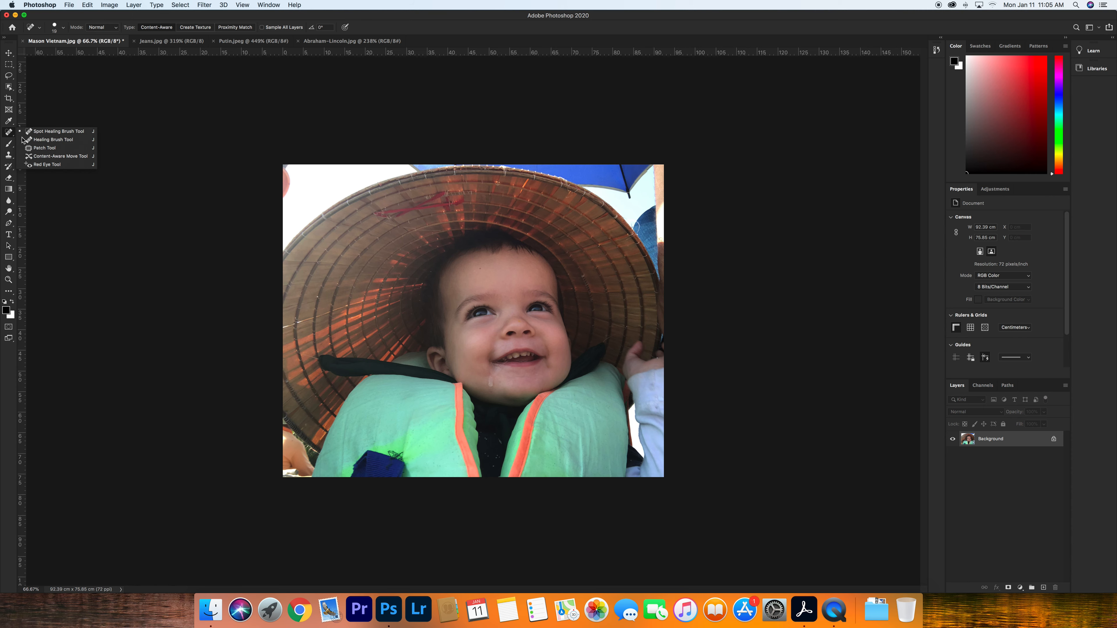
{"action": "left_click", "coordinate": [45, 133]}
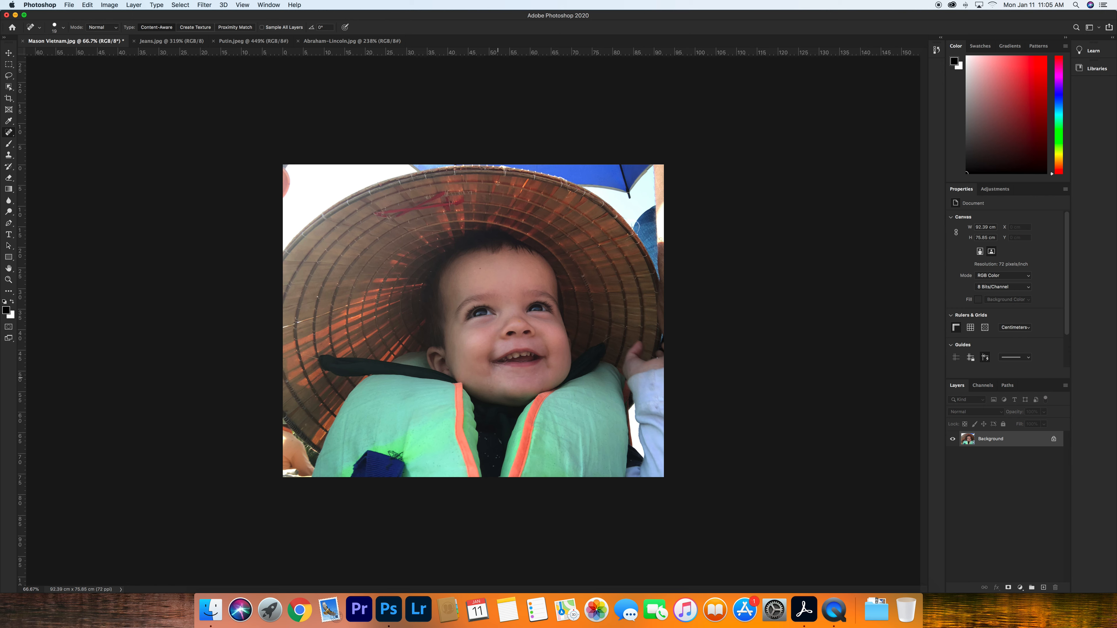
{"action": "left_click_drag", "start_coordinate": [493, 384], "coordinate": [486, 389]}
- Add a Curves adjustment layer above the background at 100% view
{"action": "key", "text": "super+1"}
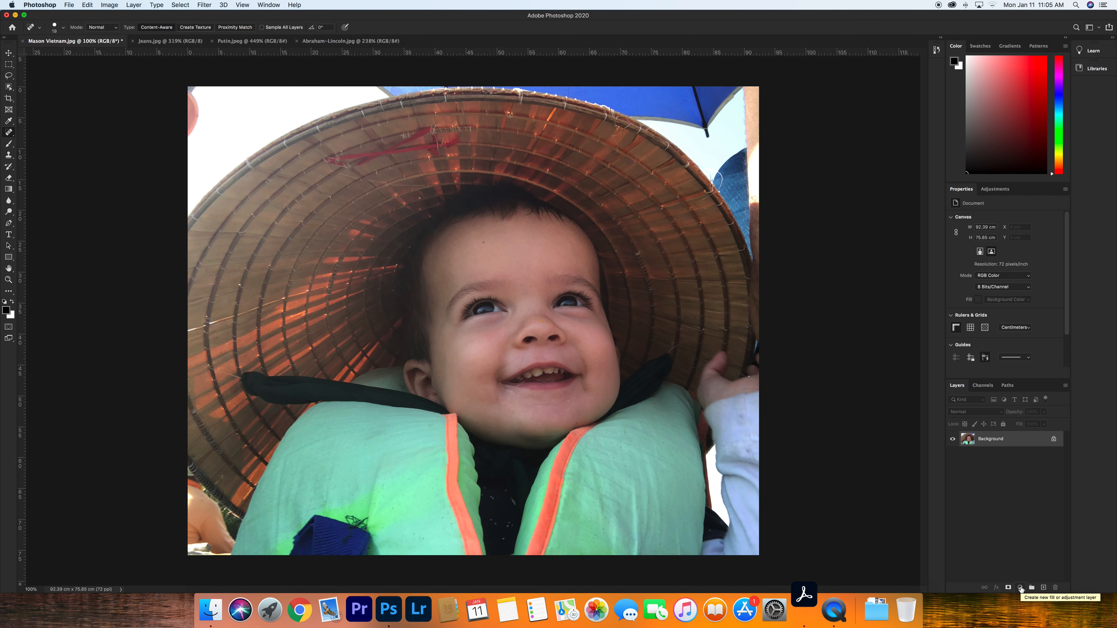
{"action": "left_click", "coordinate": [1021, 588]}
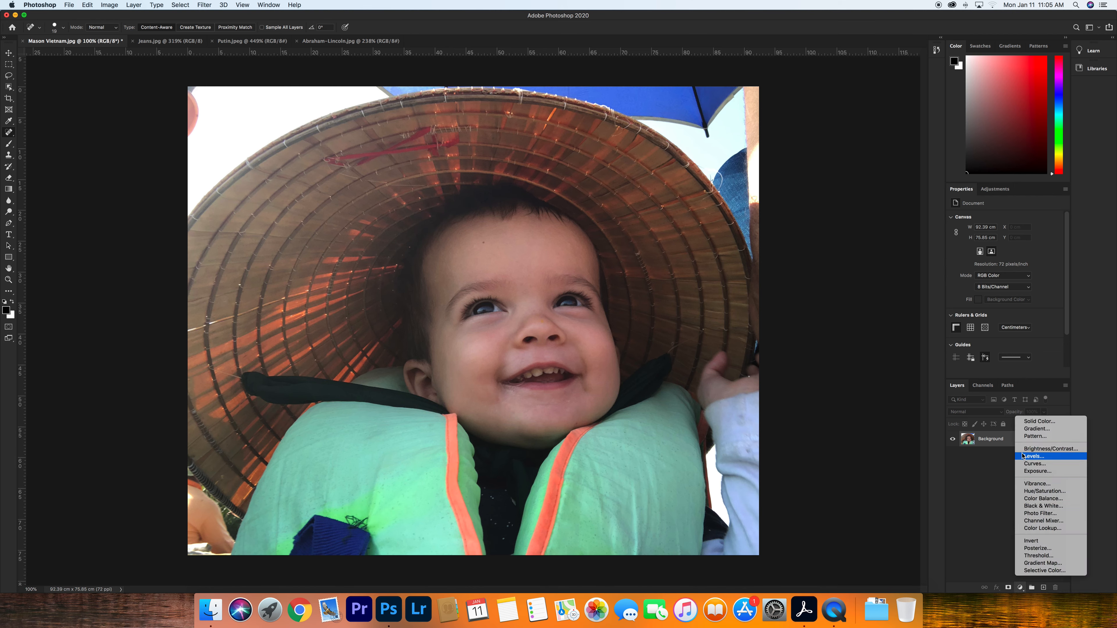
{"action": "left_click", "coordinate": [1033, 464]}
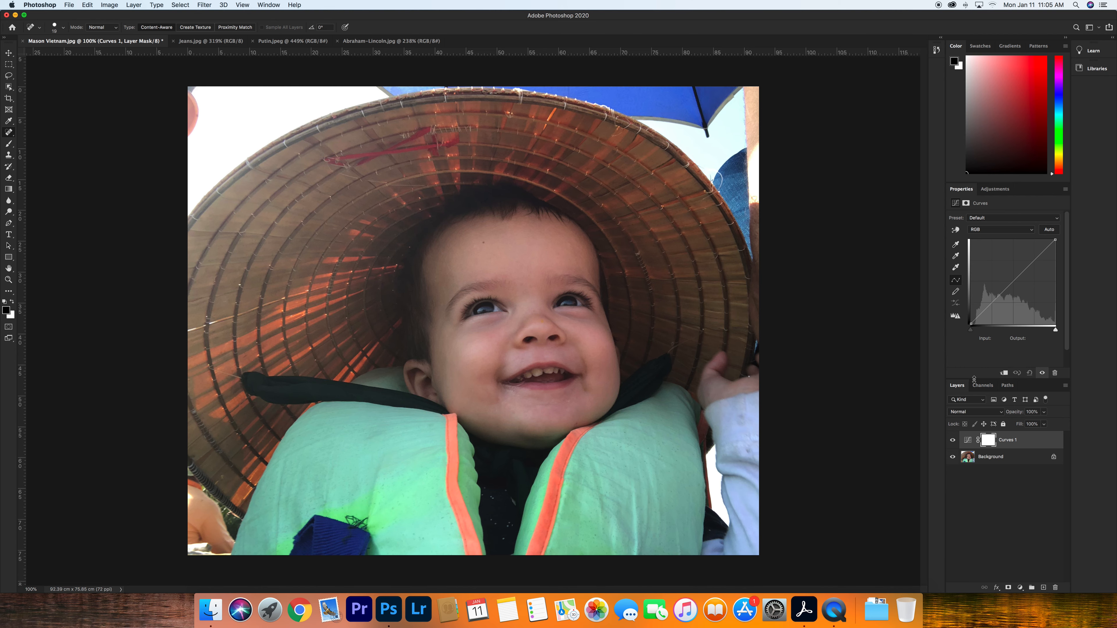
{"action": "left_click_drag", "start_coordinate": [973, 379], "coordinate": [973, 425]}
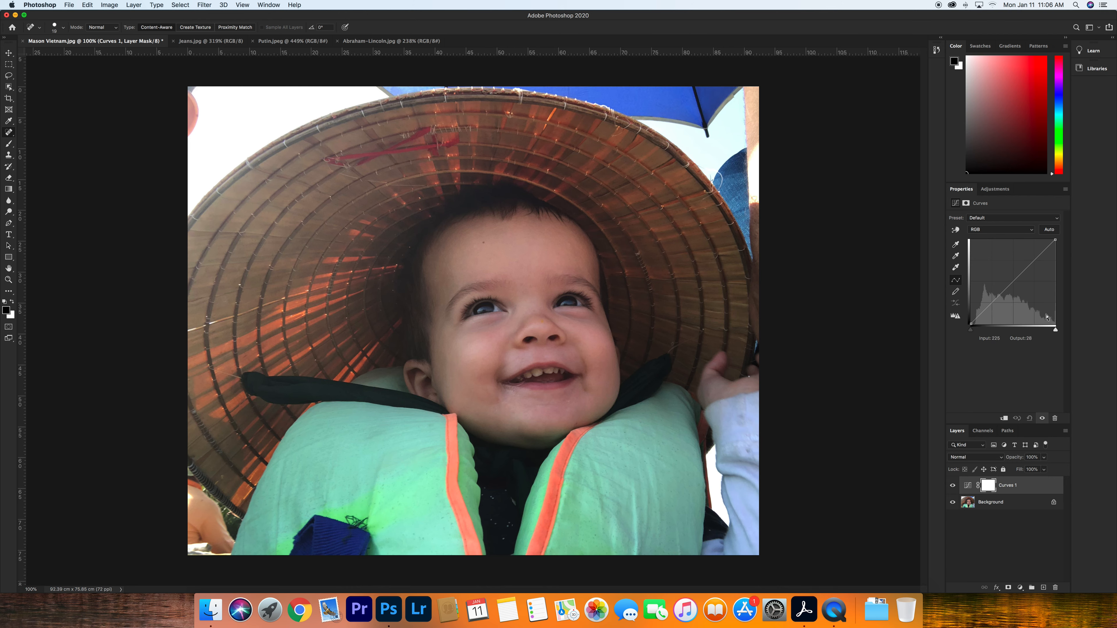
- Shape an S-curve by raising a highlight point and lowering a shadow point on the RGB curve
{"action": "left_click", "coordinate": [1034, 261]}
{"action": "left_click_drag", "start_coordinate": [1034, 261], "coordinate": [1035, 252]}
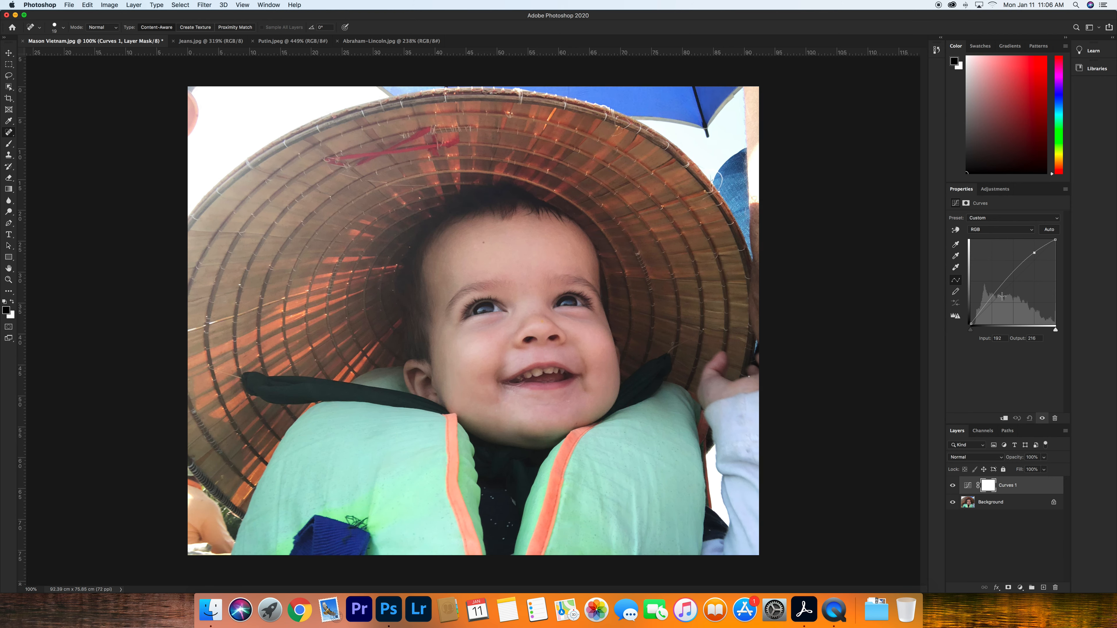
{"action": "left_click_drag", "start_coordinate": [991, 296], "coordinate": [992, 308]}
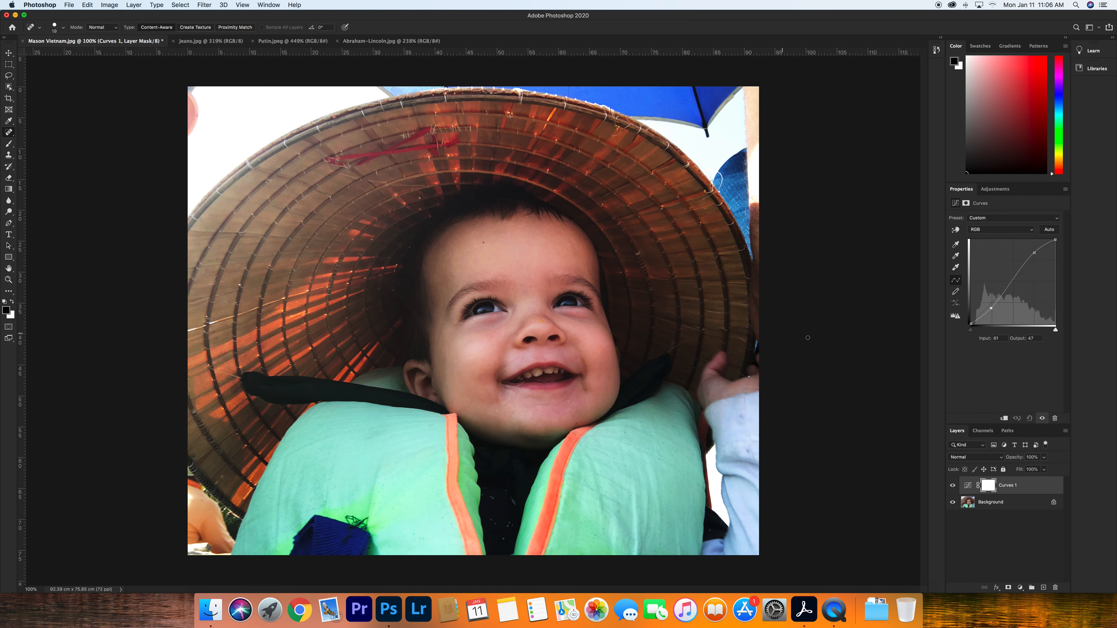
- Toggle the Curves layer's visibility repeatedly to compare the photo before and after the adjustment
{"action": "left_click", "coordinate": [952, 485]}
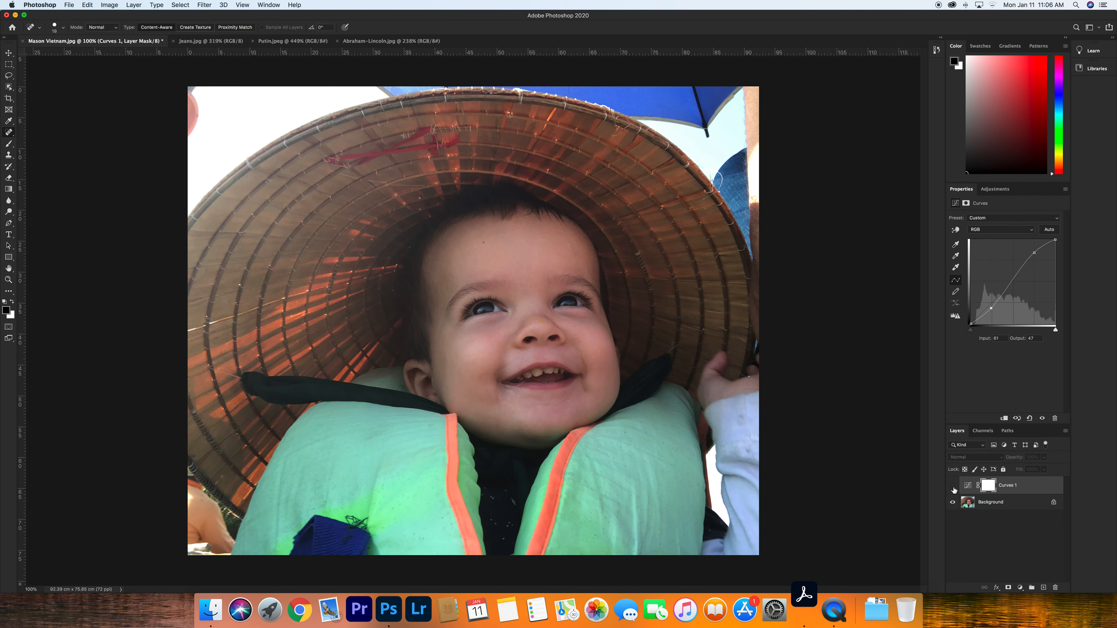
{"action": "left_click", "coordinate": [953, 485]}
{"action": "left_click", "coordinate": [953, 486]}
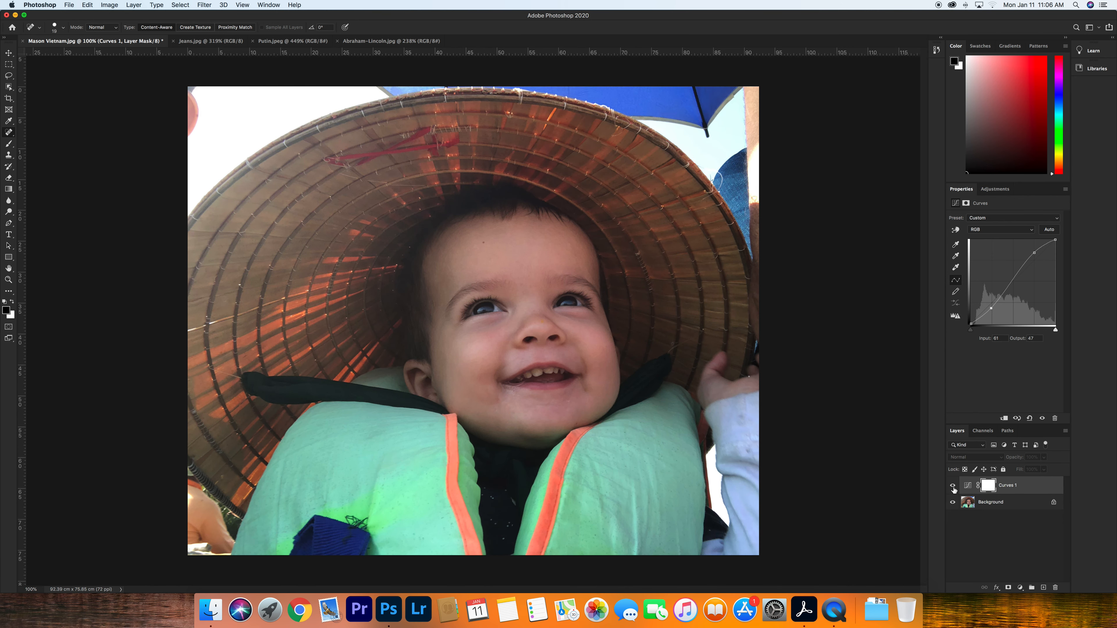
{"action": "left_click", "coordinate": [953, 486]}
{"action": "left_click", "coordinate": [953, 486]}
{"action": "left_click", "coordinate": [955, 488]}
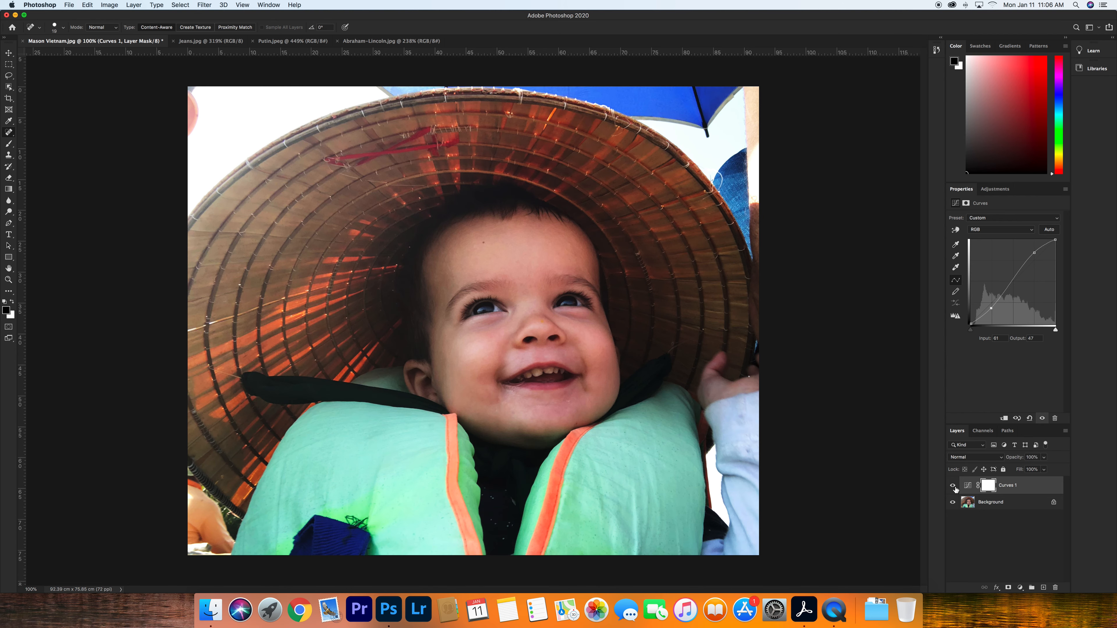
{"action": "left_click", "coordinate": [954, 486]}
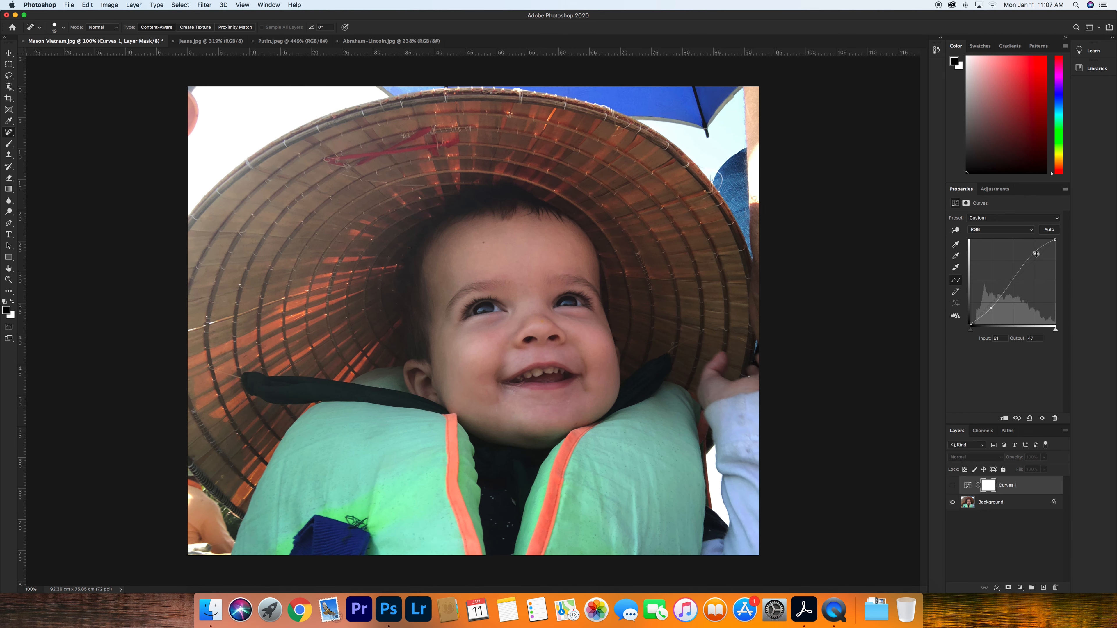
- Nudge the highlight point on the curve slightly down and toggle the Curves layer to compare again
{"action": "left_click_drag", "start_coordinate": [1034, 252], "coordinate": [1034, 256]}
{"action": "left_click", "coordinate": [953, 485]}
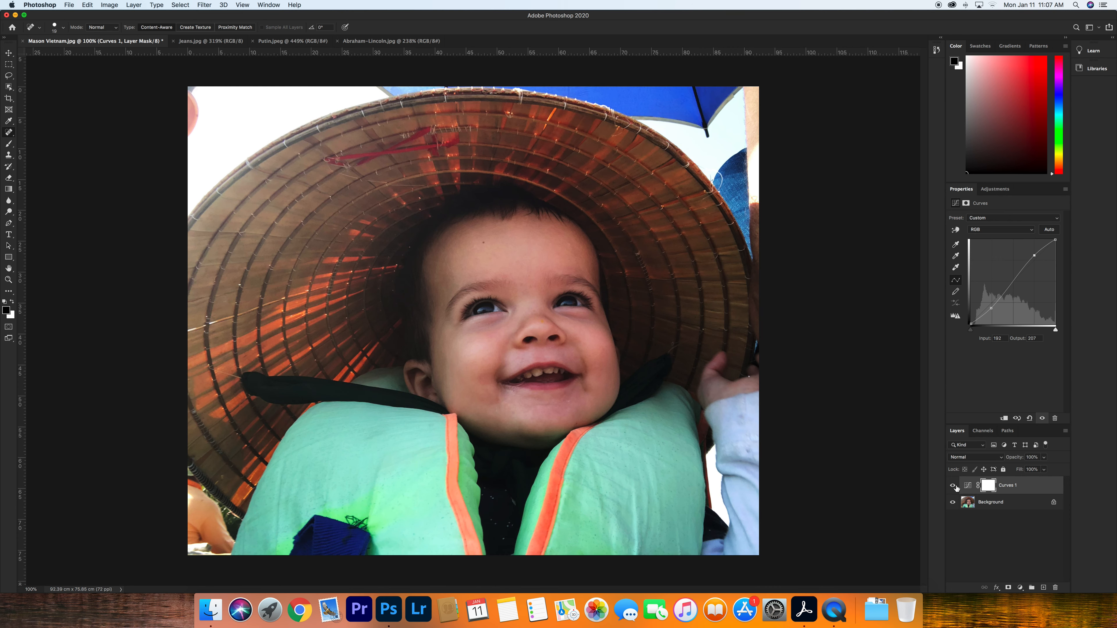
{"action": "left_click", "coordinate": [953, 486]}
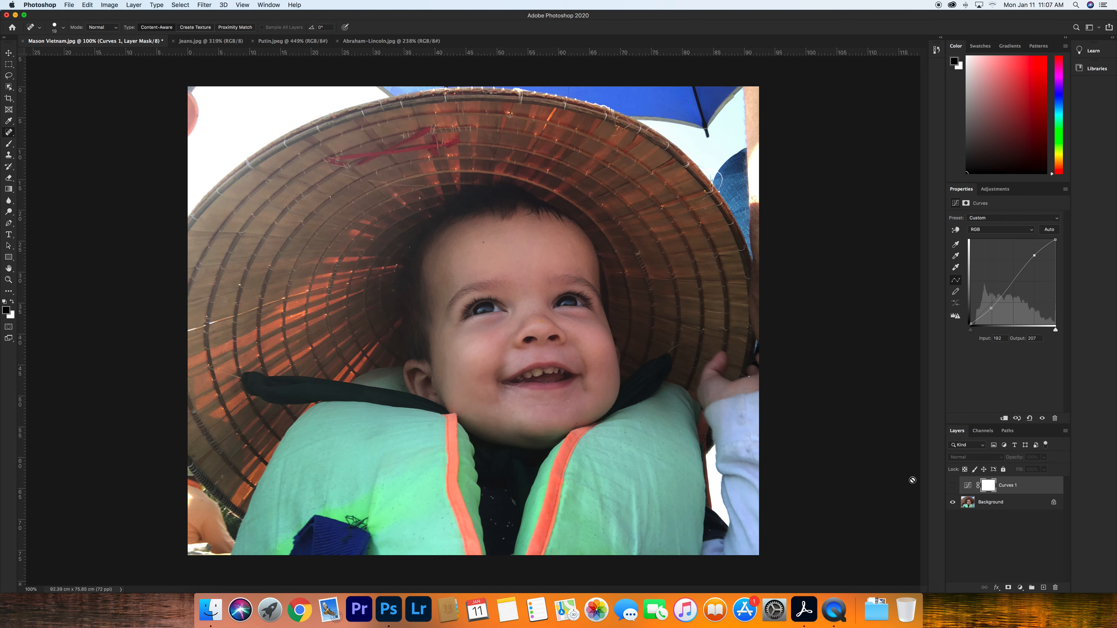
- Switch to the Jeans.jpg document and convert its locked Background into a regular editable layer
{"action": "left_click", "coordinate": [202, 42]}
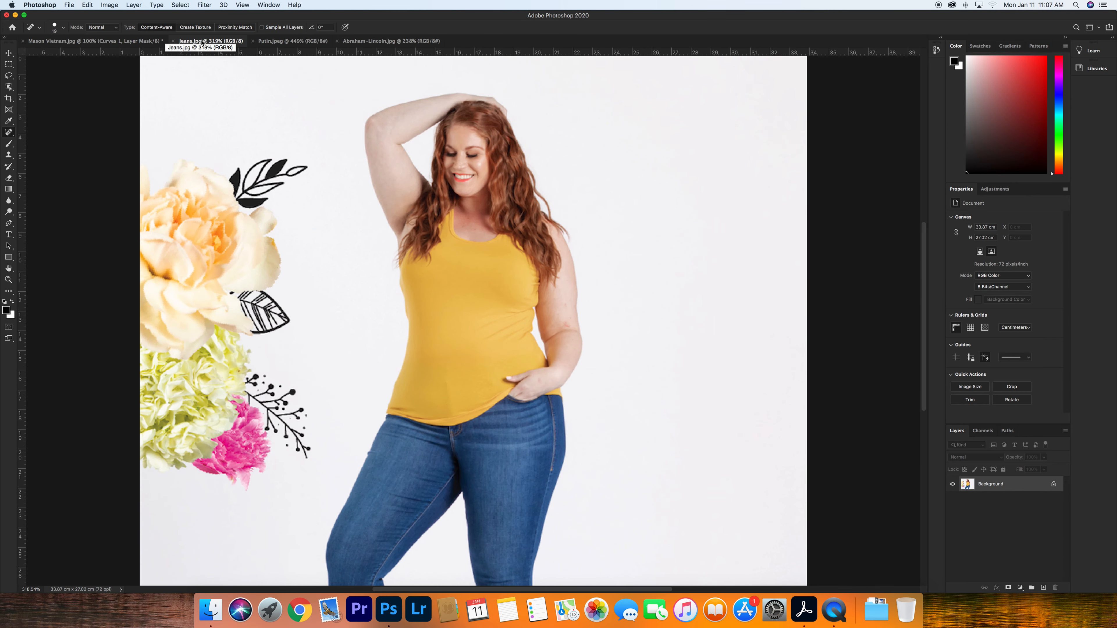
{"action": "left_click", "coordinate": [205, 5]}
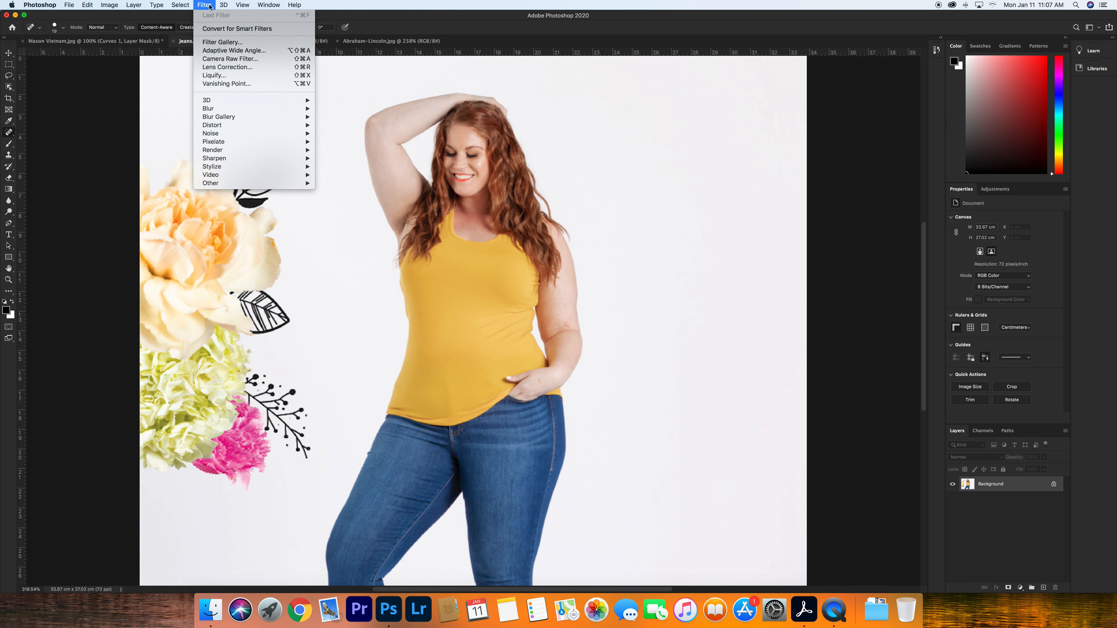
{"action": "left_click", "coordinate": [210, 7]}
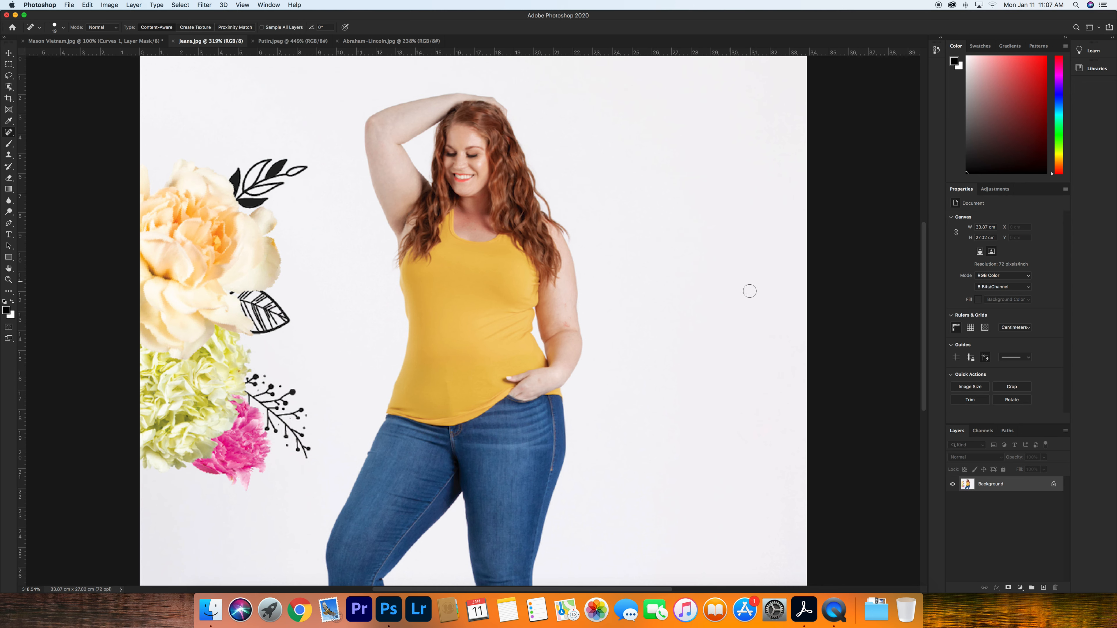
{"action": "double_click", "coordinate": [1006, 490]}
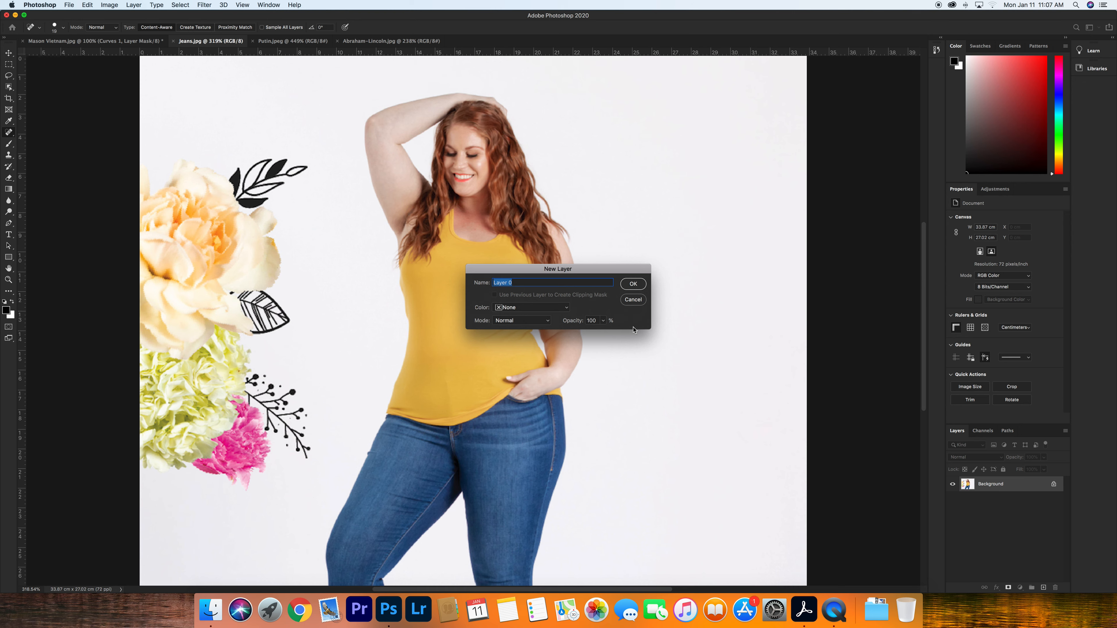
{"action": "left_click", "coordinate": [633, 284]}
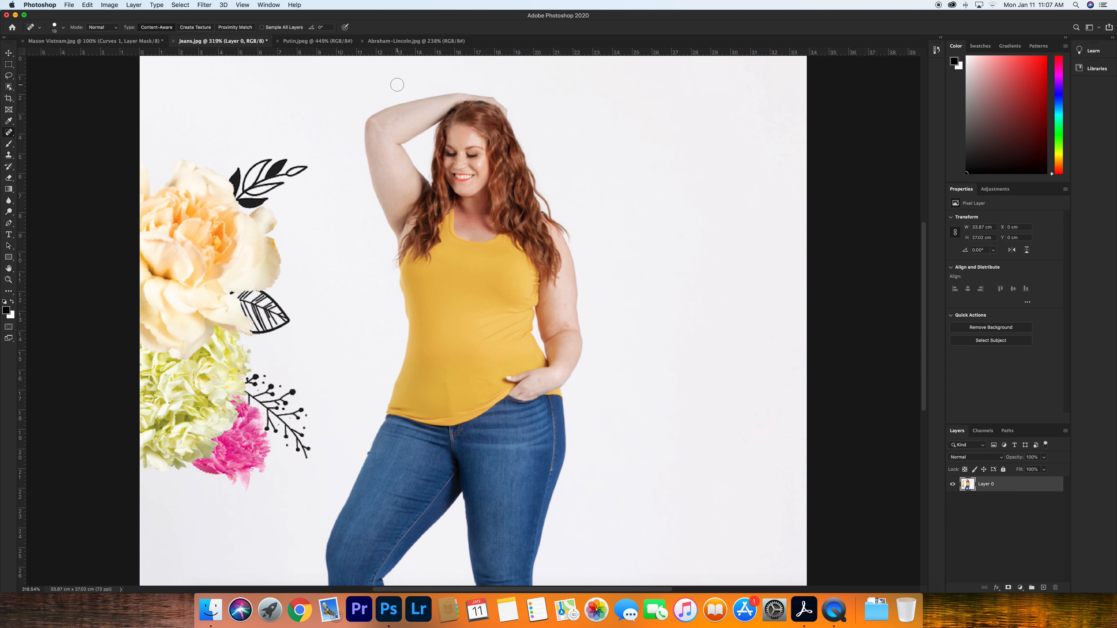
- Open Liquify and freeze the flowers and the woman's face with the Freeze Mask tool
{"action": "left_click", "coordinate": [203, 4]}
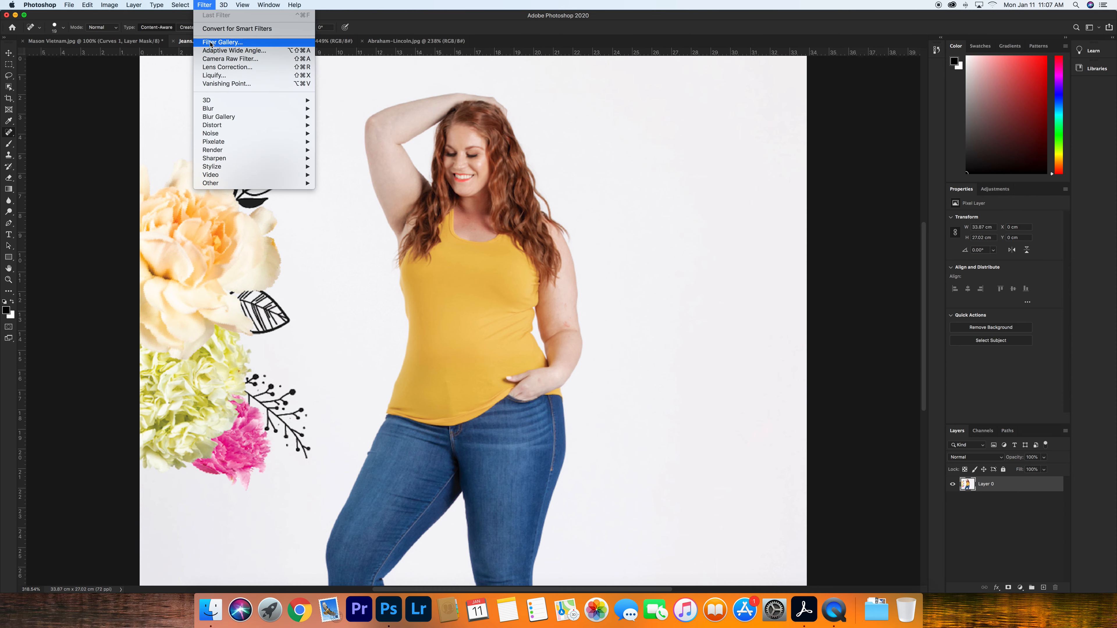
{"action": "left_click", "coordinate": [212, 77]}
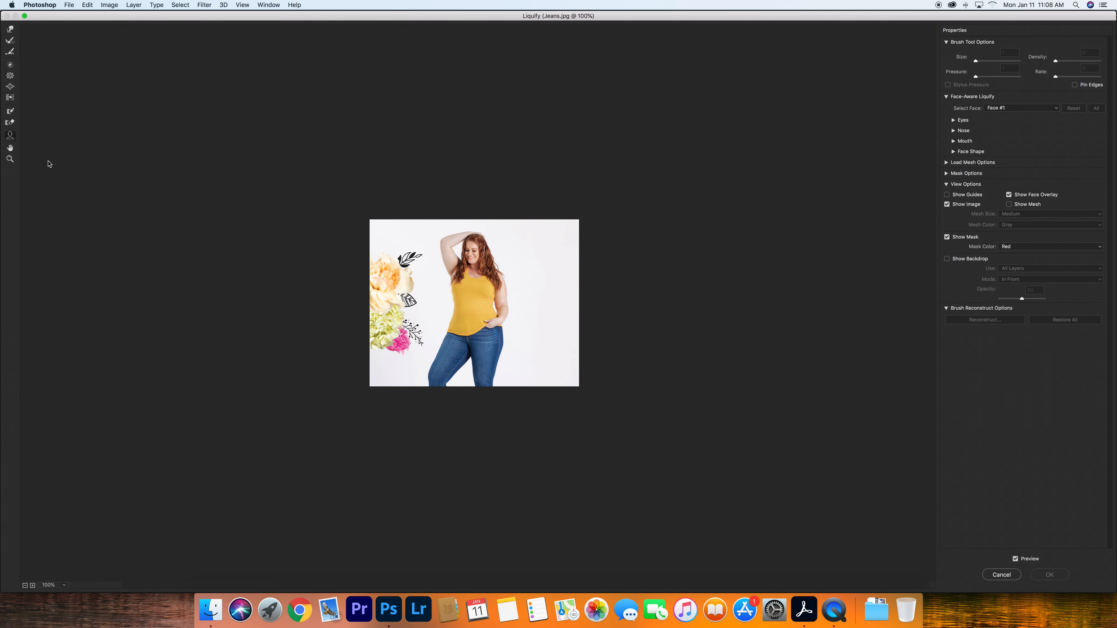
{"action": "left_click", "coordinate": [11, 112]}
{"action": "mouse_move", "coordinate": [382, 260]}
{"action": "left_mouse_down"}
{"action": "mouse_move", "coordinate": [414, 258]}
{"action": "mouse_move", "coordinate": [418, 342]}
{"action": "mouse_move", "coordinate": [406, 348]}
{"action": "mouse_move", "coordinate": [389, 329]}
{"action": "mouse_move", "coordinate": [400, 259]}
{"action": "mouse_move", "coordinate": [401, 328]}
{"action": "mouse_move", "coordinate": [394, 272]}
{"action": "mouse_move", "coordinate": [373, 276]}
{"action": "mouse_move", "coordinate": [374, 348]}
{"action": "mouse_move", "coordinate": [386, 277]}
{"action": "left_mouse_up"}
{"action": "mouse_move", "coordinate": [484, 258]}
{"action": "left_mouse_down"}
{"action": "mouse_move", "coordinate": [469, 262]}
{"action": "mouse_move", "coordinate": [472, 246]}
{"action": "mouse_move", "coordinate": [482, 259]}
{"action": "mouse_move", "coordinate": [478, 248]}
{"action": "left_mouse_up"}
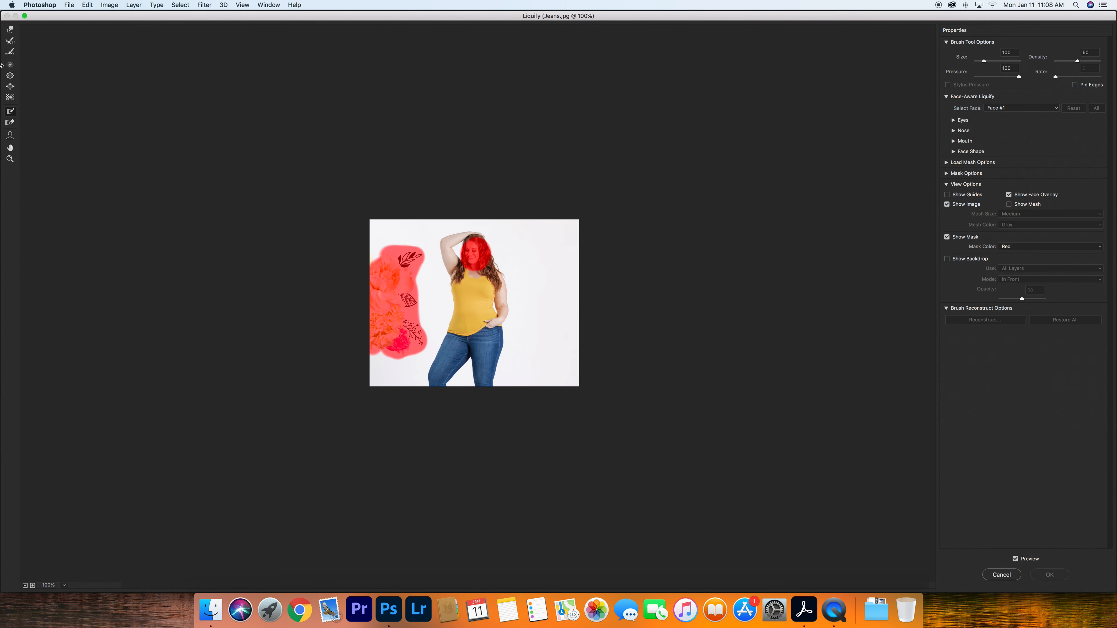
- Set the Forward Warp brush size to 215, warp near the top of the head, and cancel Liquify
{"action": "left_click", "coordinate": [11, 31]}
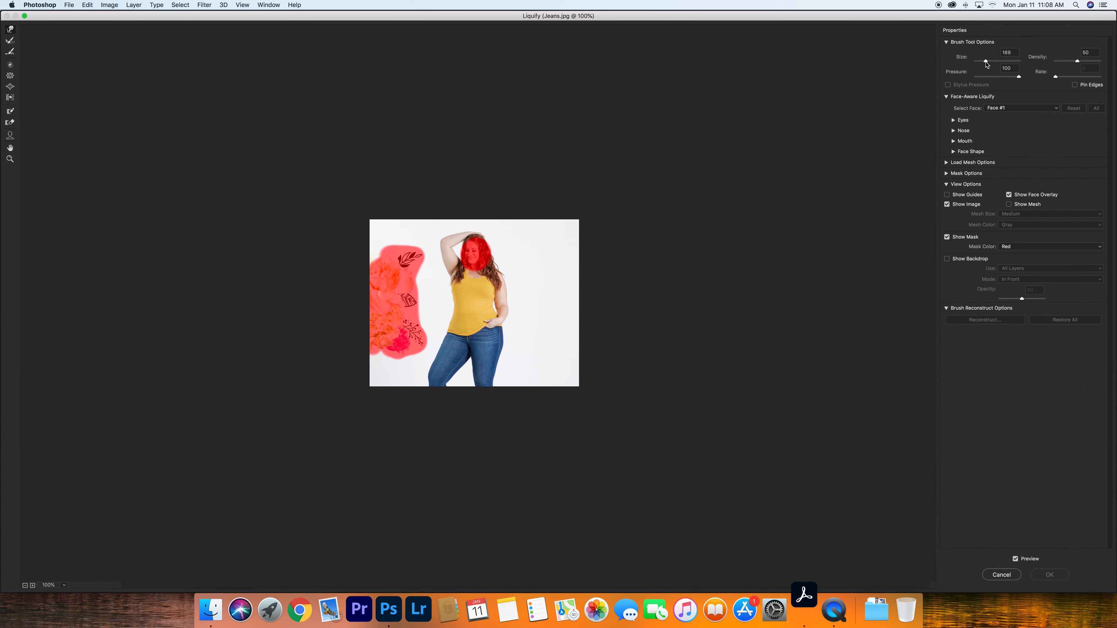
{"action": "left_click_drag", "start_coordinate": [986, 62], "coordinate": [987, 62]}
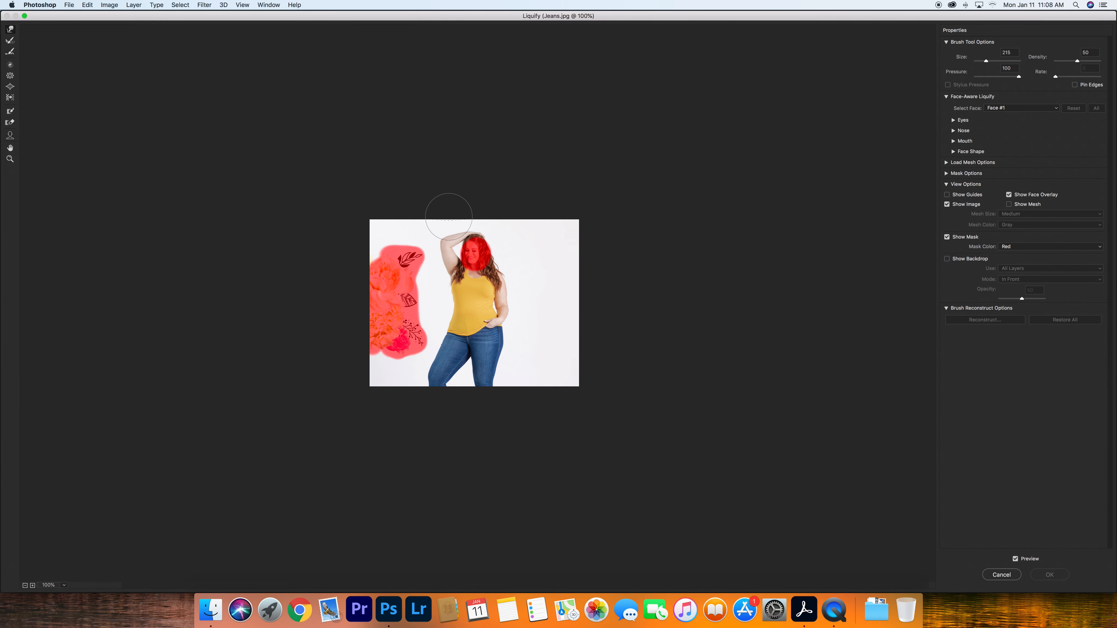
{"action": "left_click_drag", "start_coordinate": [451, 215], "coordinate": [451, 219]}
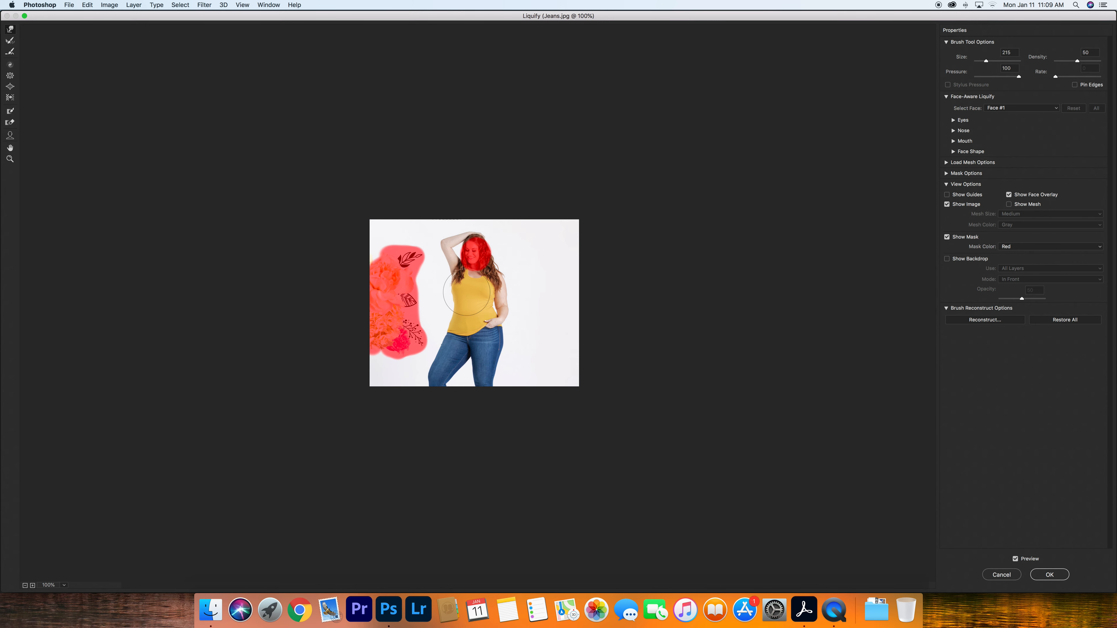
{"action": "left_click", "coordinate": [990, 576]}
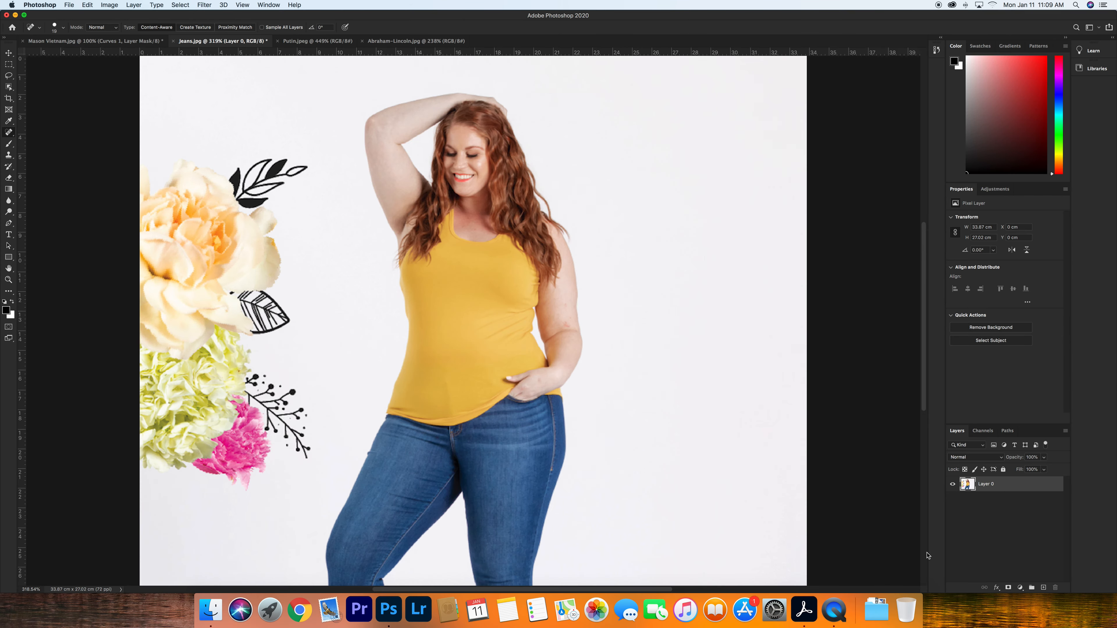
- Duplicate the woman's photo layer
{"action": "right_click", "coordinate": [992, 490]}
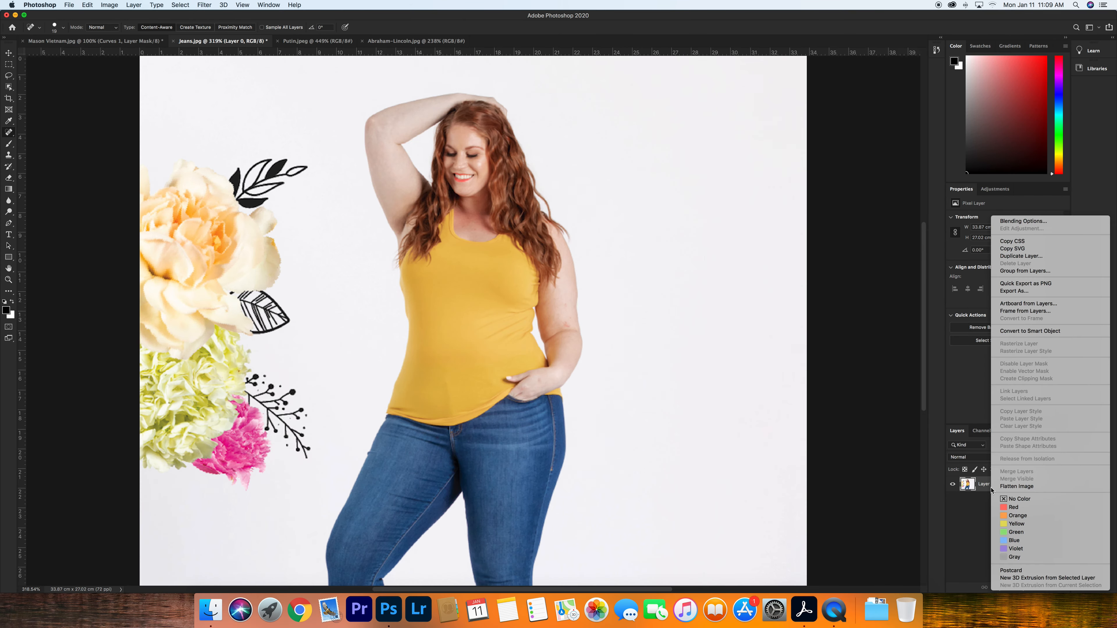
{"action": "left_click", "coordinate": [1013, 256]}
{"action": "left_click", "coordinate": [637, 271]}
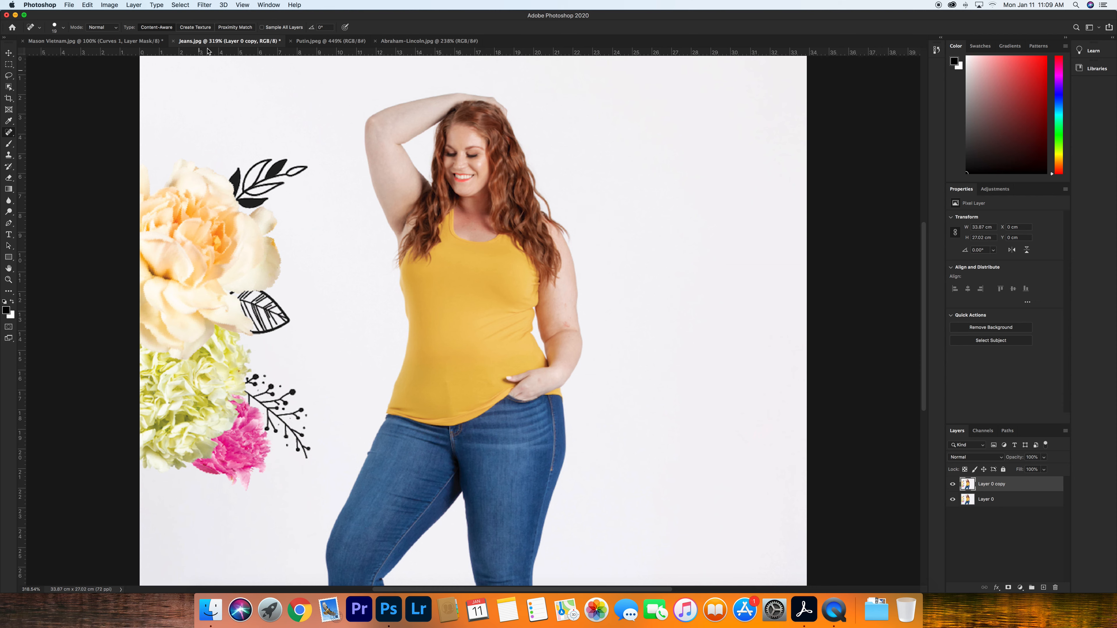
- Open Liquify on the woman's photo and freeze her face and the flowers with the Freeze Mask tool
{"action": "left_click", "coordinate": [203, 4]}
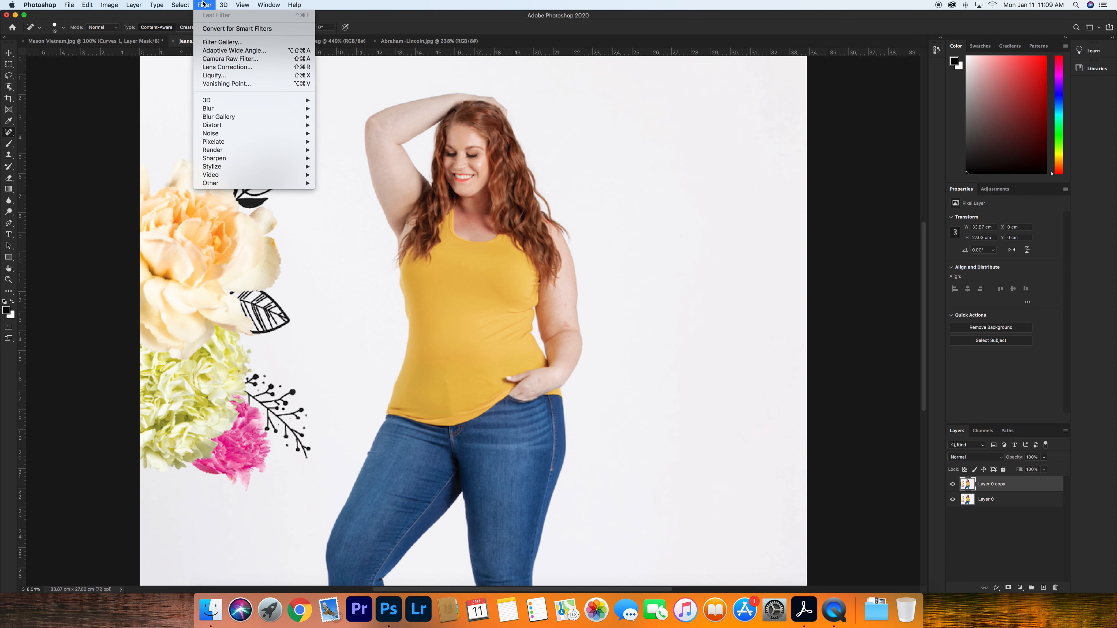
{"action": "left_click", "coordinate": [214, 75]}
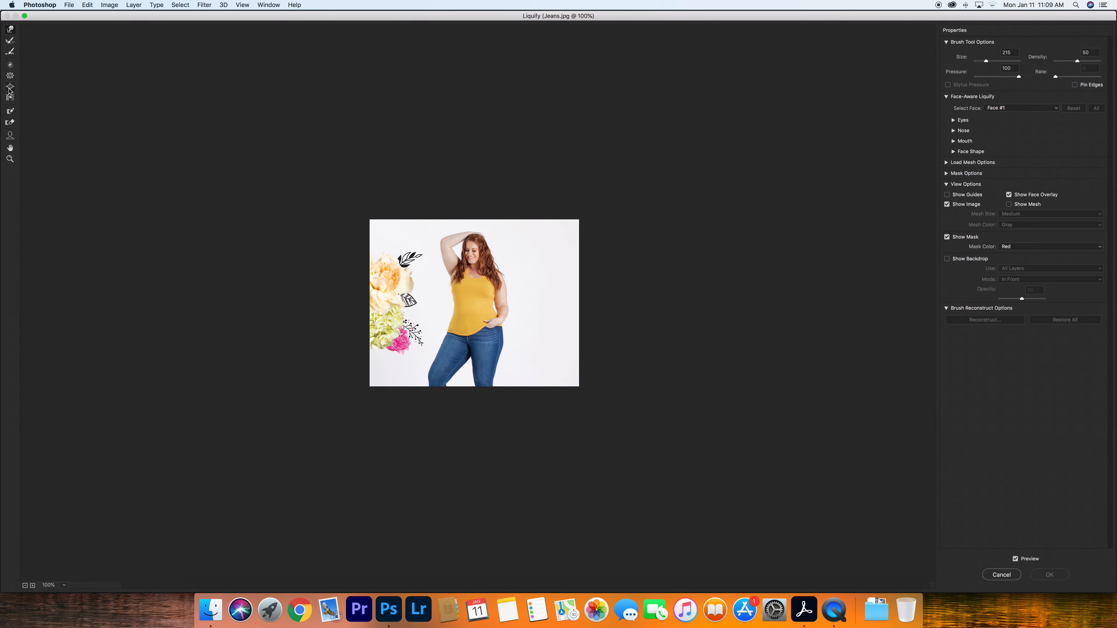
{"action": "left_click", "coordinate": [10, 111]}
{"action": "mouse_move", "coordinate": [474, 275]}
{"action": "left_mouse_down"}
{"action": "mouse_move", "coordinate": [473, 247]}
{"action": "mouse_move", "coordinate": [479, 256]}
{"action": "left_mouse_up"}
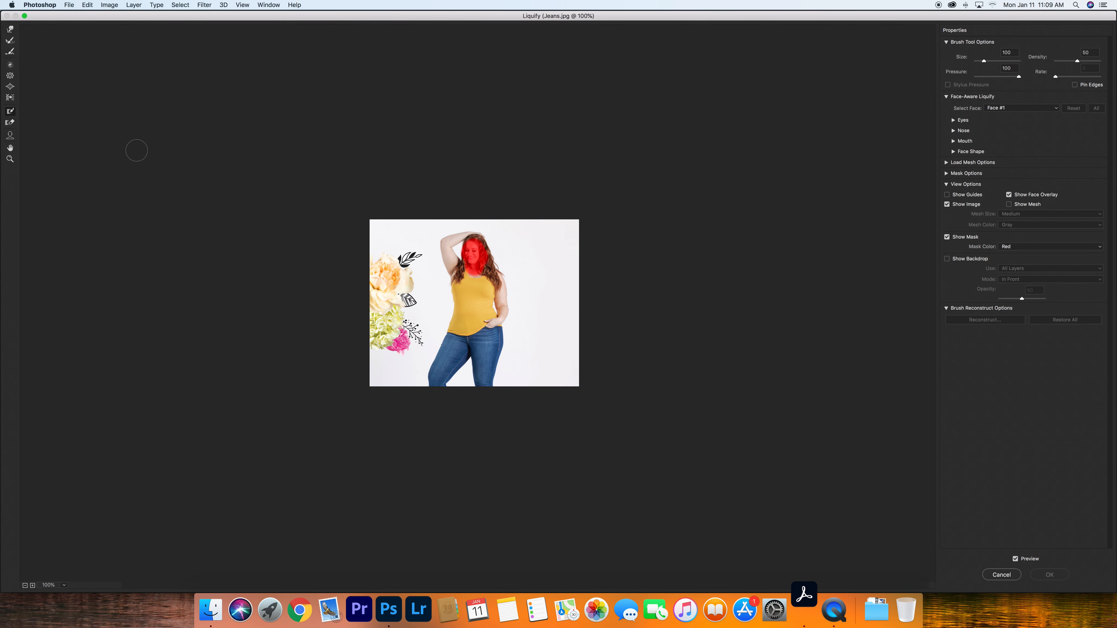
{"action": "mouse_move", "coordinate": [416, 257]}
{"action": "left_mouse_down"}
{"action": "mouse_move", "coordinate": [416, 346]}
{"action": "mouse_move", "coordinate": [396, 257]}
{"action": "mouse_move", "coordinate": [398, 356]}
{"action": "left_mouse_up"}
- Slim the woman's waist, hips and leg with the Forward Warp tool and apply Liquify
{"action": "left_click", "coordinate": [11, 29]}
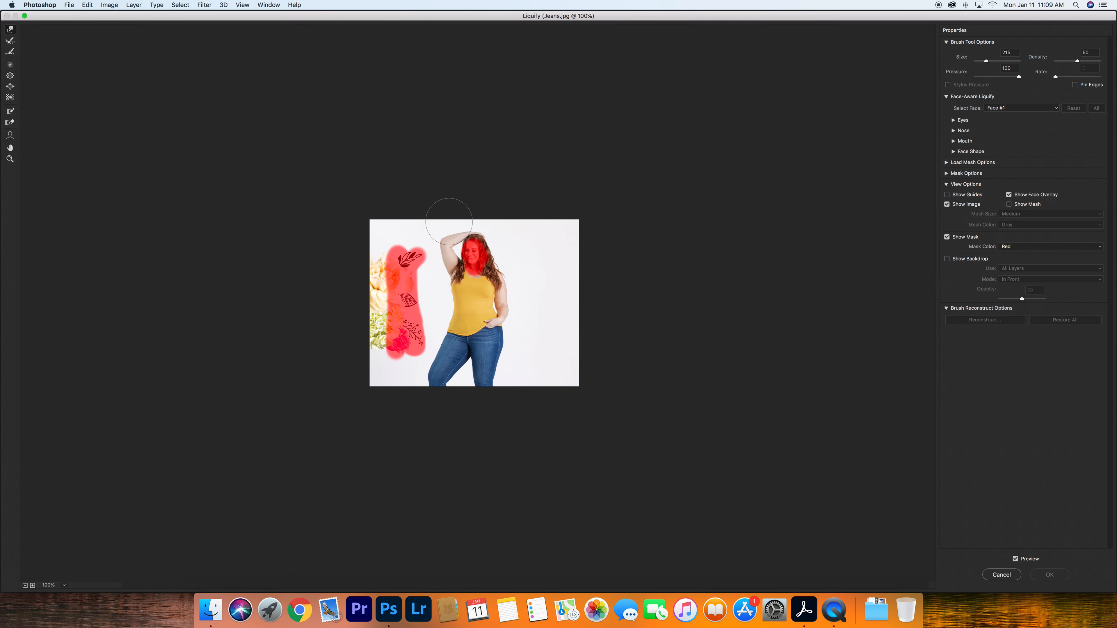
{"action": "left_click_drag", "start_coordinate": [450, 220], "coordinate": [451, 225]}
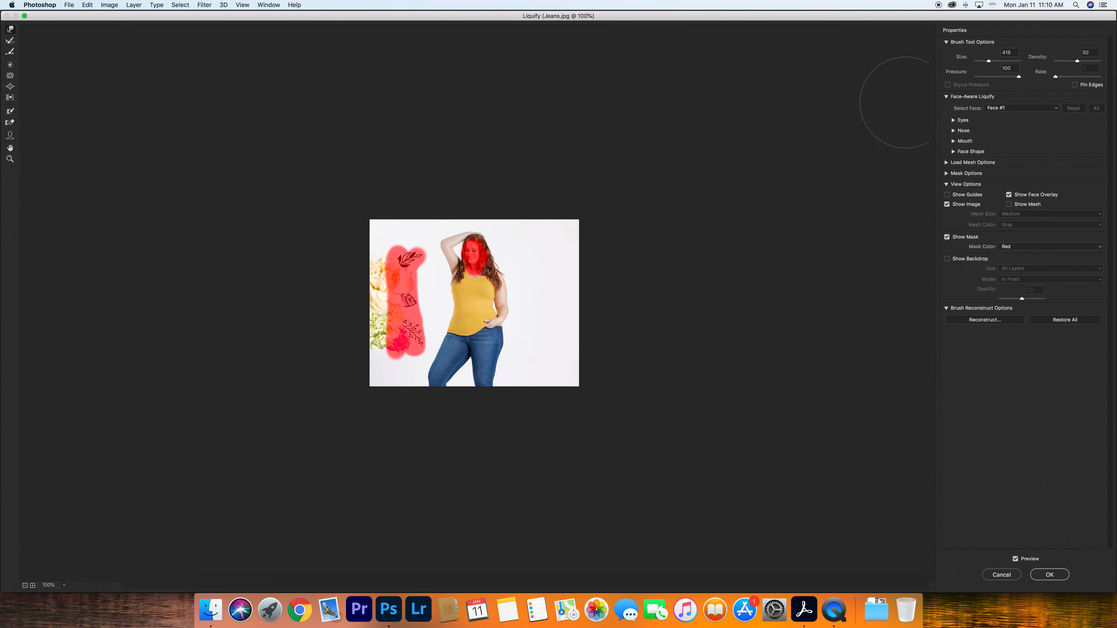
{"action": "left_click_drag", "start_coordinate": [542, 366], "coordinate": [530, 362]}
{"action": "left_click_drag", "start_coordinate": [531, 353], "coordinate": [529, 362]}
{"action": "left_click_drag", "start_coordinate": [537, 374], "coordinate": [527, 346]}
{"action": "left_click_drag", "start_coordinate": [553, 284], "coordinate": [541, 284]}
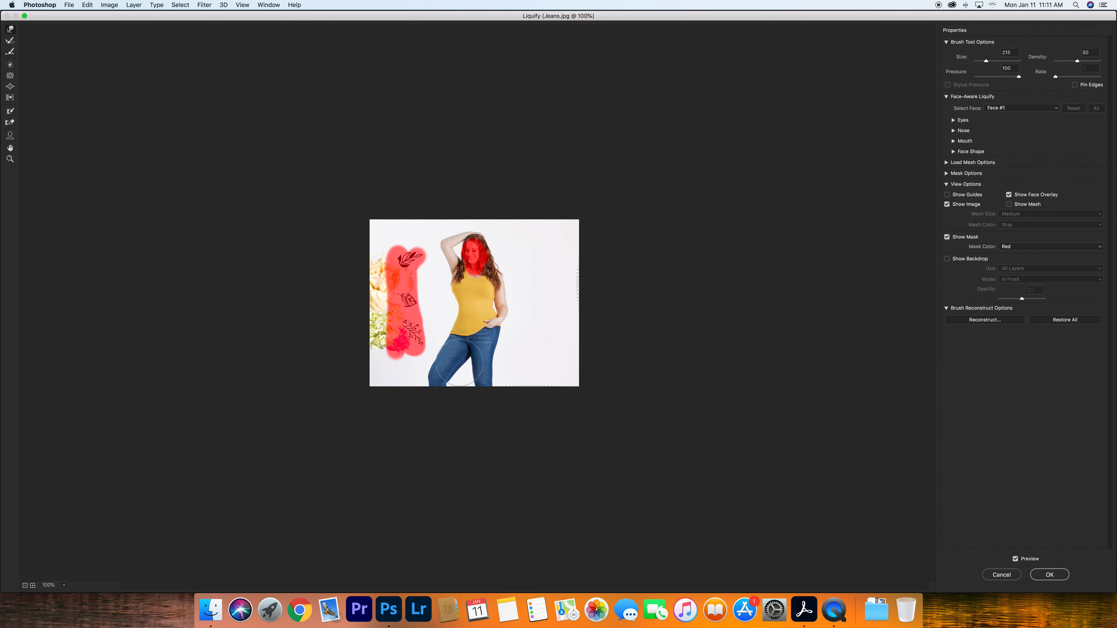
{"action": "left_click_drag", "start_coordinate": [460, 363], "coordinate": [449, 339]}
{"action": "left_click", "coordinate": [1049, 575]}
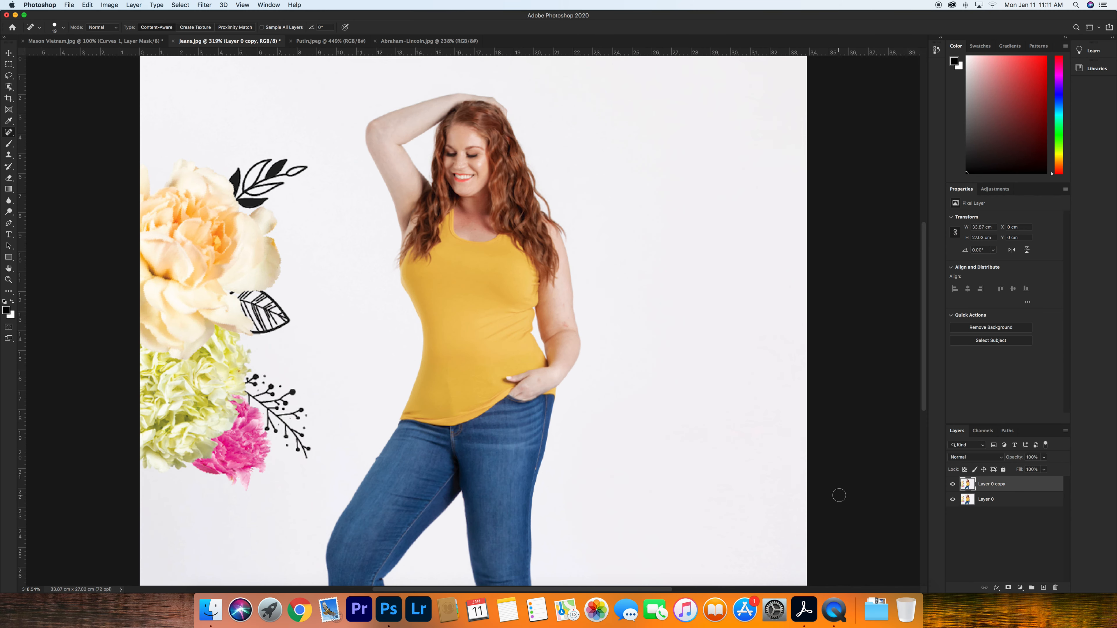
- Toggle the Layer 0 copy visibility repeatedly to compare the liquified version with the original
{"action": "left_click", "coordinate": [953, 486]}
{"action": "left_click", "coordinate": [952, 485]}
{"action": "left_click", "coordinate": [952, 485]}
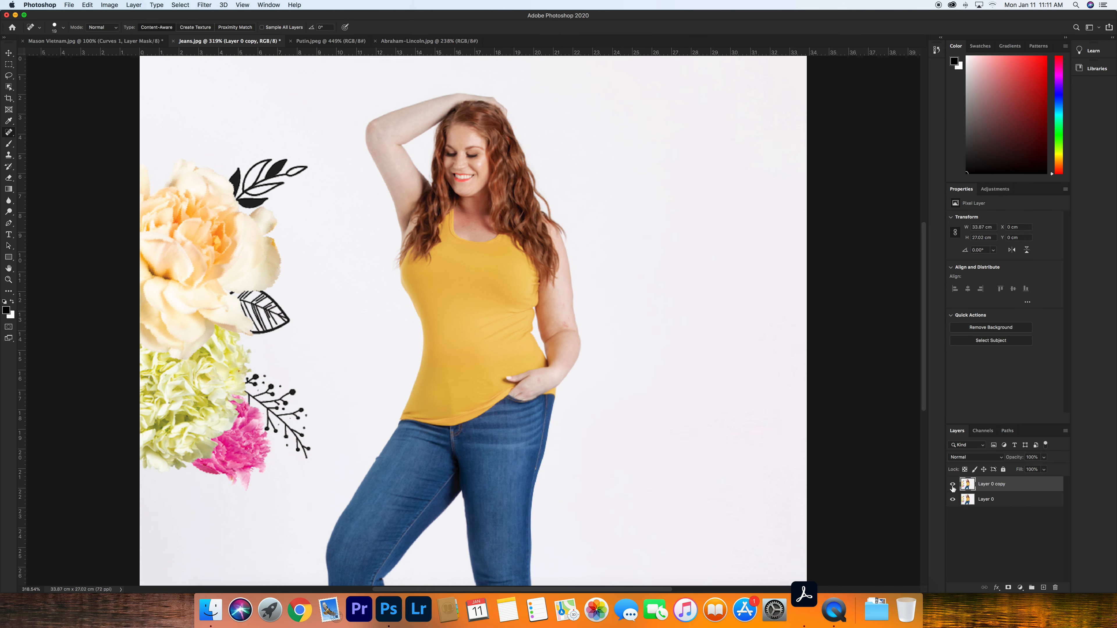
{"action": "left_click", "coordinate": [953, 485]}
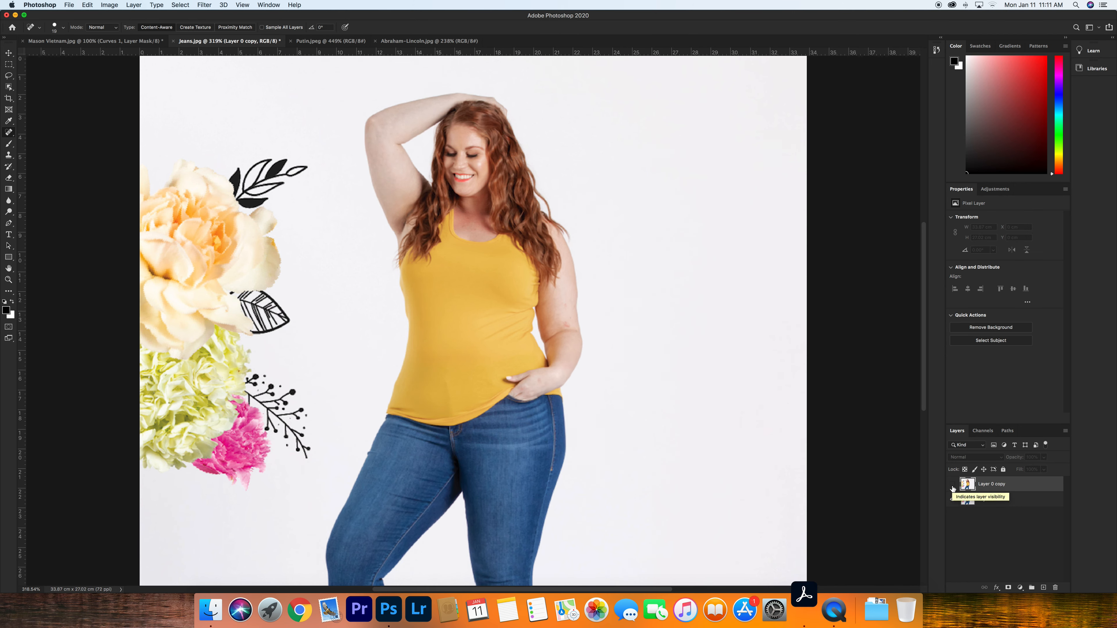
{"action": "left_click", "coordinate": [953, 485]}
{"action": "left_click", "coordinate": [953, 485]}
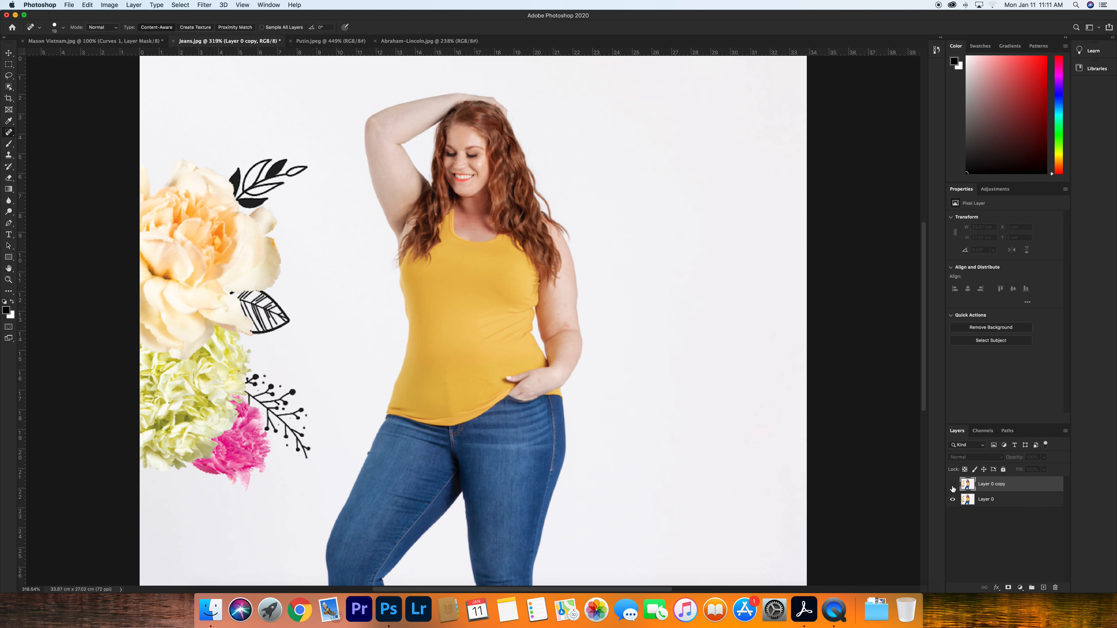
- Switch to the Putin.jpeg document and duplicate its Background layer
{"action": "left_click", "coordinate": [340, 41]}
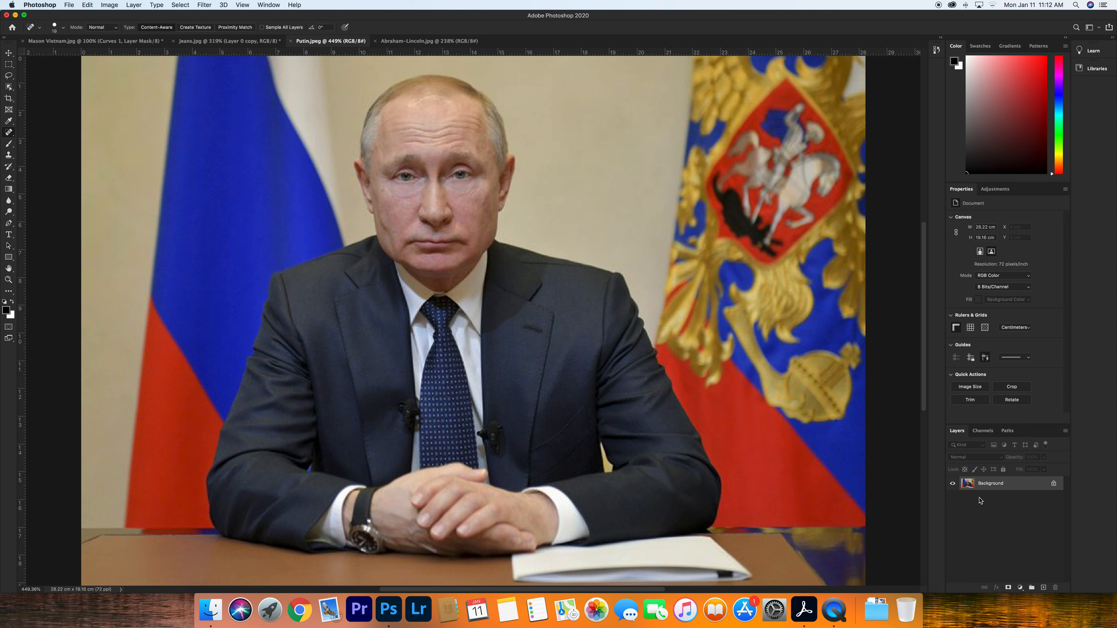
{"action": "right_click", "coordinate": [993, 491]}
{"action": "left_click", "coordinate": [998, 497]}
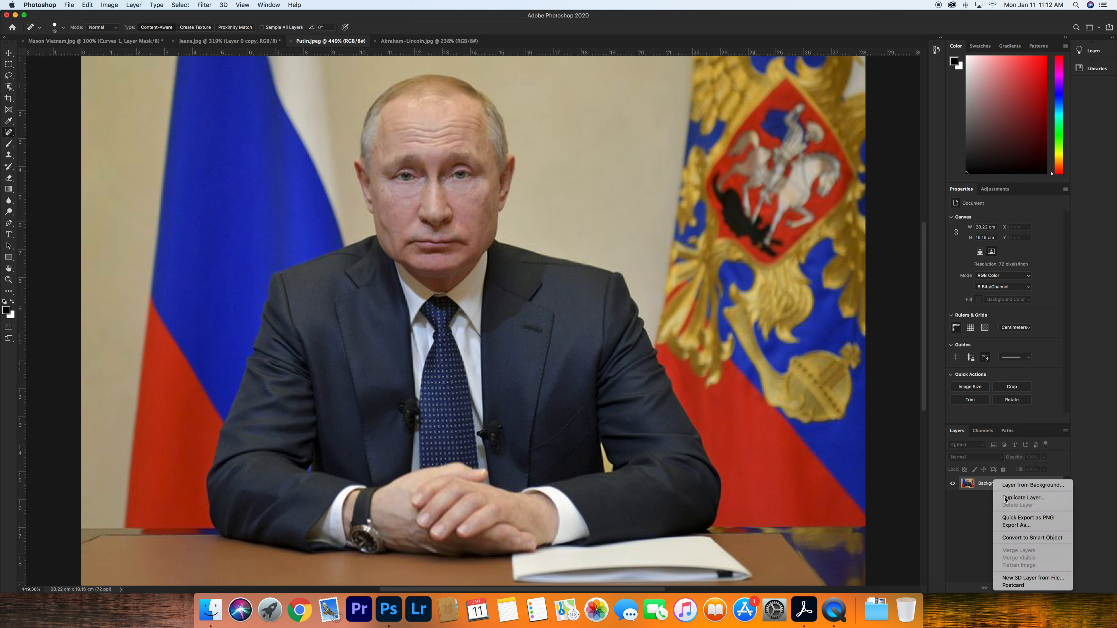
{"action": "left_click", "coordinate": [638, 272]}
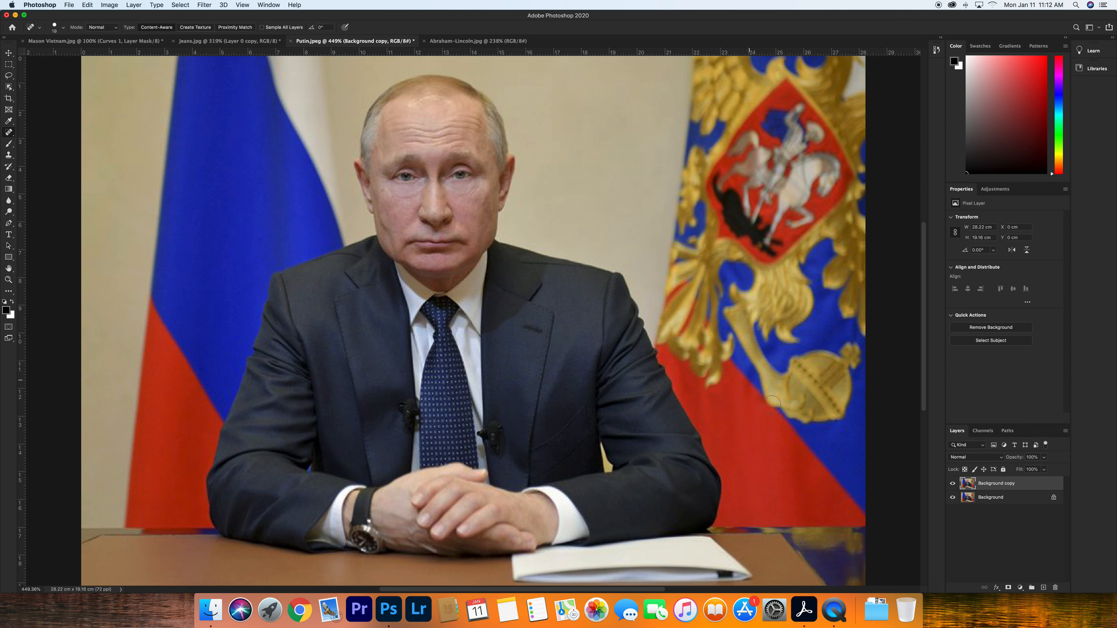
{"action": "left_click", "coordinate": [953, 487]}
{"action": "left_click", "coordinate": [953, 484]}
{"action": "right_click", "coordinate": [998, 488]}
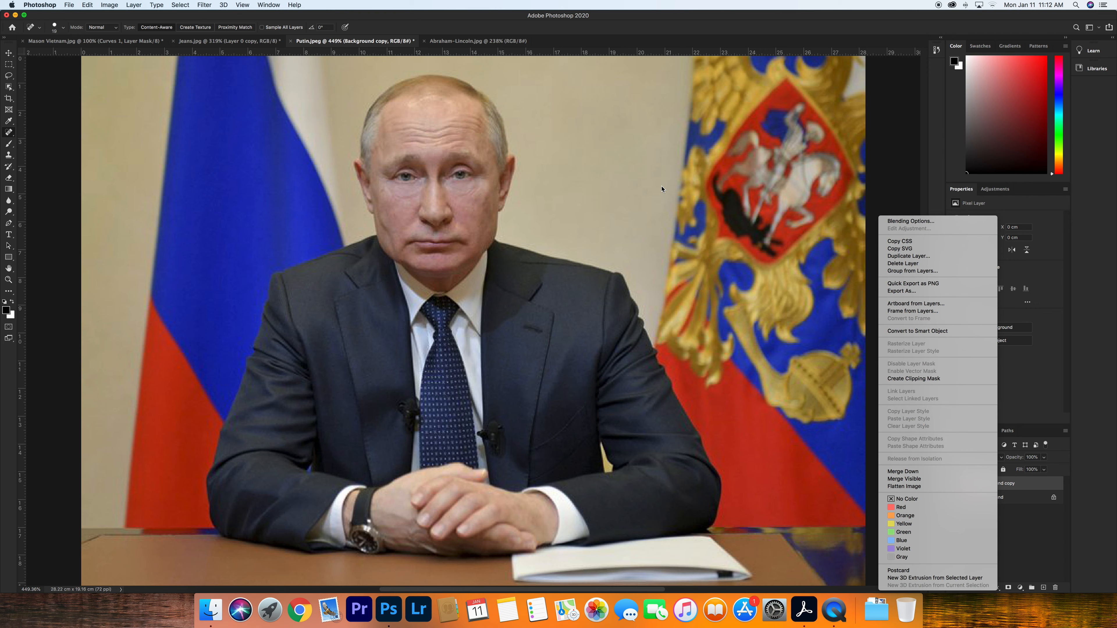
{"action": "key", "text": "Escape"}
- Open Liquify on the Background copy layer and zoom in on the photo
{"action": "left_click", "coordinate": [206, 4]}
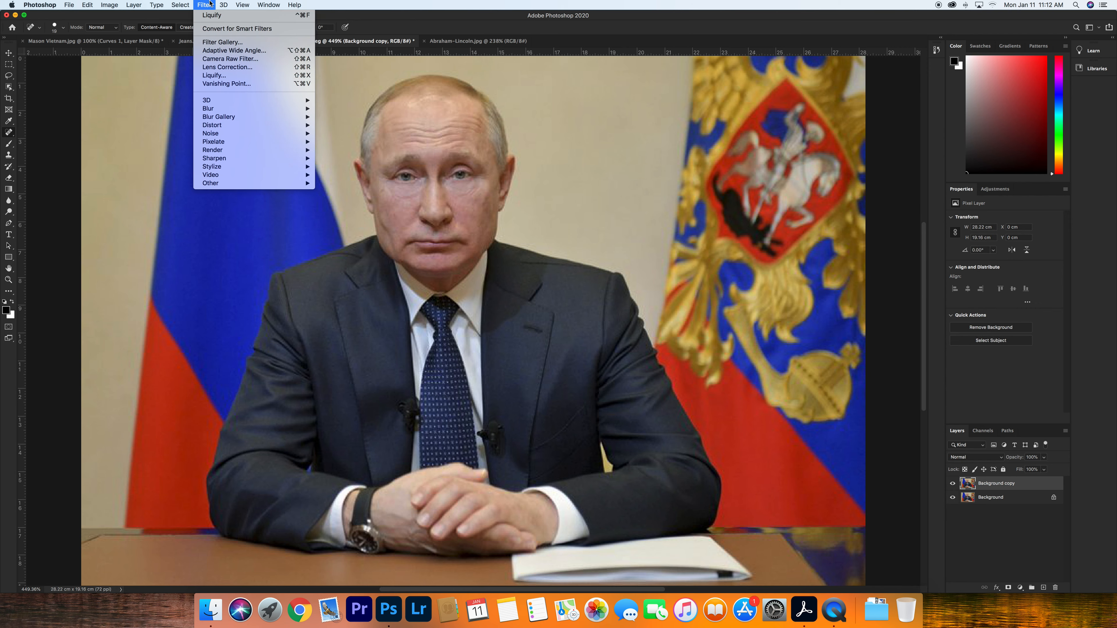
{"action": "left_click", "coordinate": [240, 82]}
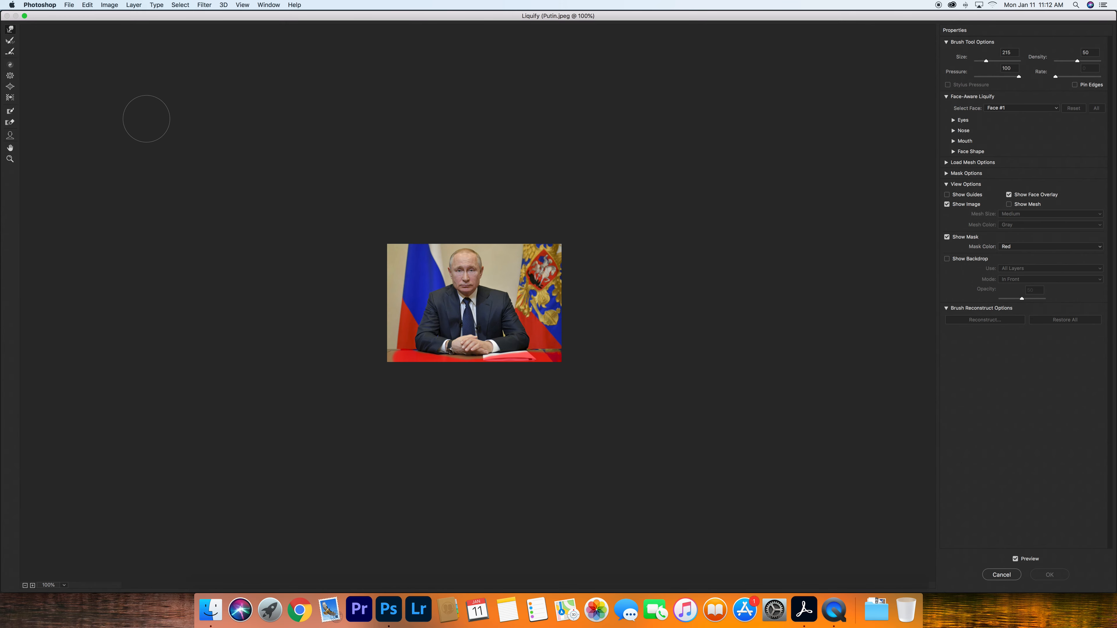
{"action": "key", "text": "super+equal"}
{"action": "key", "text": "super+equal"}
{"action": "key", "text": "super+equal"}
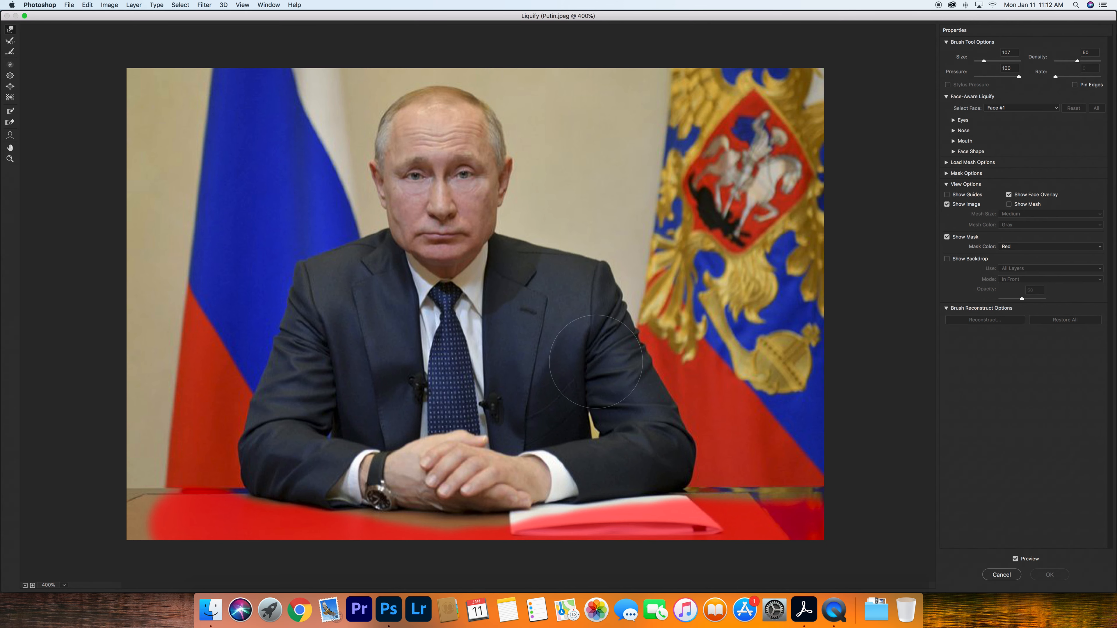
- Try warping the jacket's sides and shoulders with Forward Warp, then undo all the warps
{"action": "mouse_move", "coordinate": [604, 380]}
{"action": "left_mouse_down"}
{"action": "mouse_move", "coordinate": [589, 381]}
{"action": "mouse_move", "coordinate": [601, 422]}
{"action": "mouse_move", "coordinate": [597, 352]}
{"action": "left_mouse_up"}
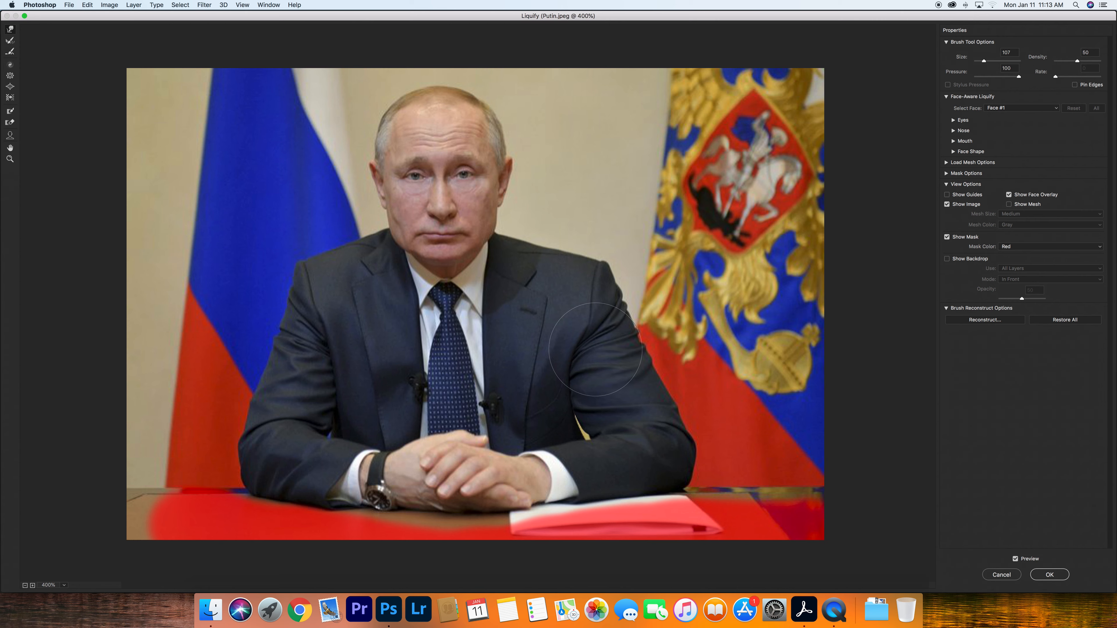
{"action": "mouse_move", "coordinate": [301, 372]}
{"action": "left_mouse_down"}
{"action": "mouse_move", "coordinate": [336, 419]}
{"action": "mouse_move", "coordinate": [341, 361]}
{"action": "left_mouse_up"}
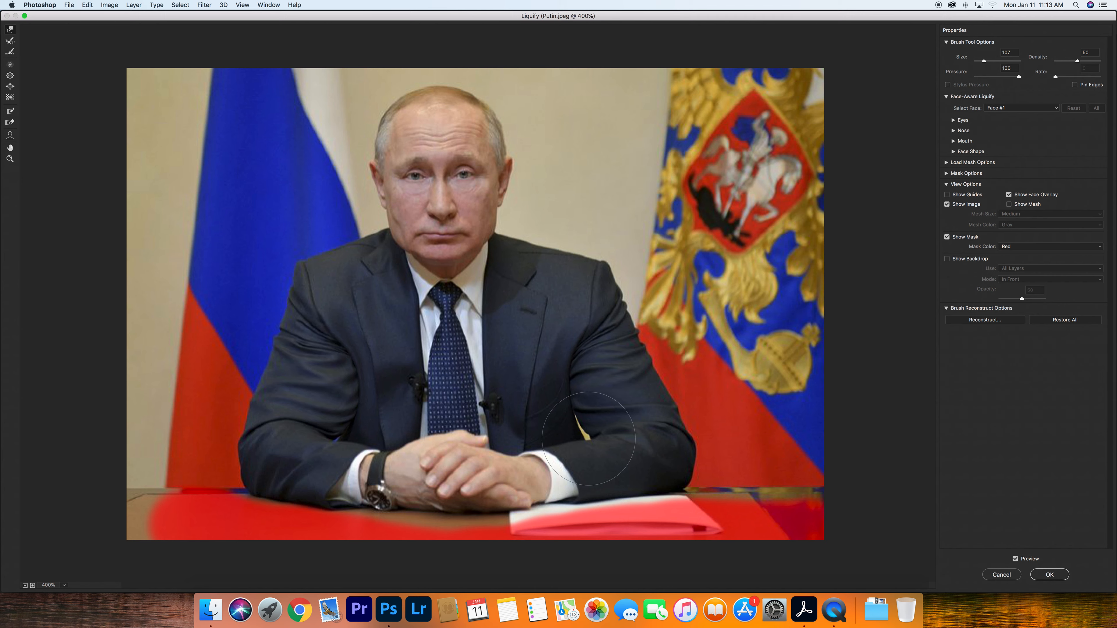
{"action": "left_click_drag", "start_coordinate": [598, 445], "coordinate": [597, 424]}
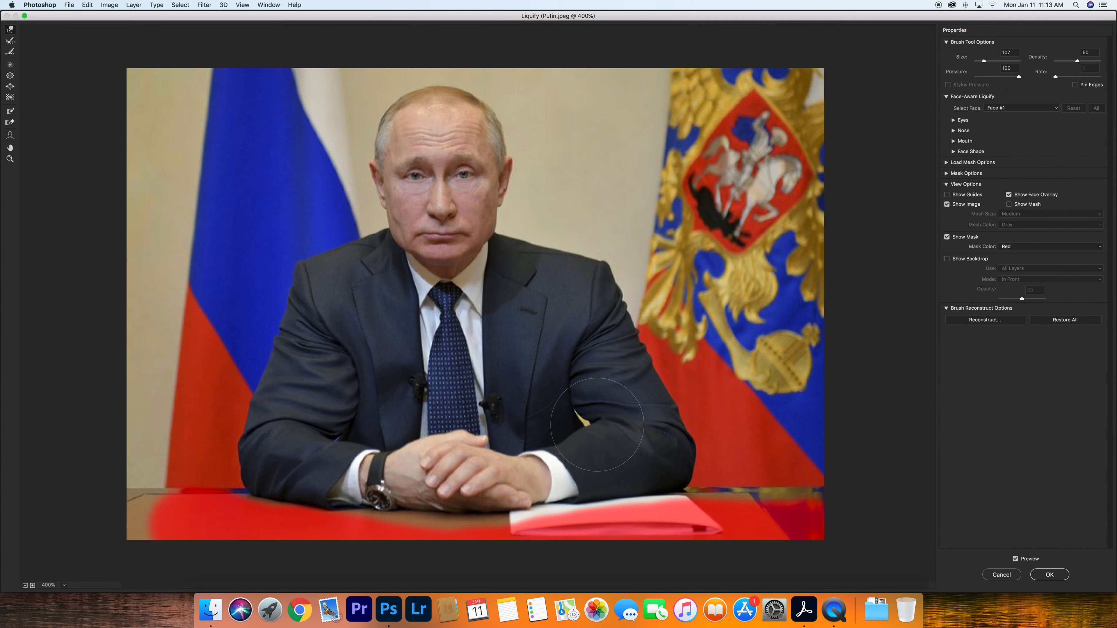
{"action": "mouse_move", "coordinate": [307, 451]}
{"action": "left_mouse_down"}
{"action": "mouse_move", "coordinate": [292, 436]}
{"action": "mouse_move", "coordinate": [291, 425]}
{"action": "mouse_move", "coordinate": [318, 445]}
{"action": "left_mouse_up"}
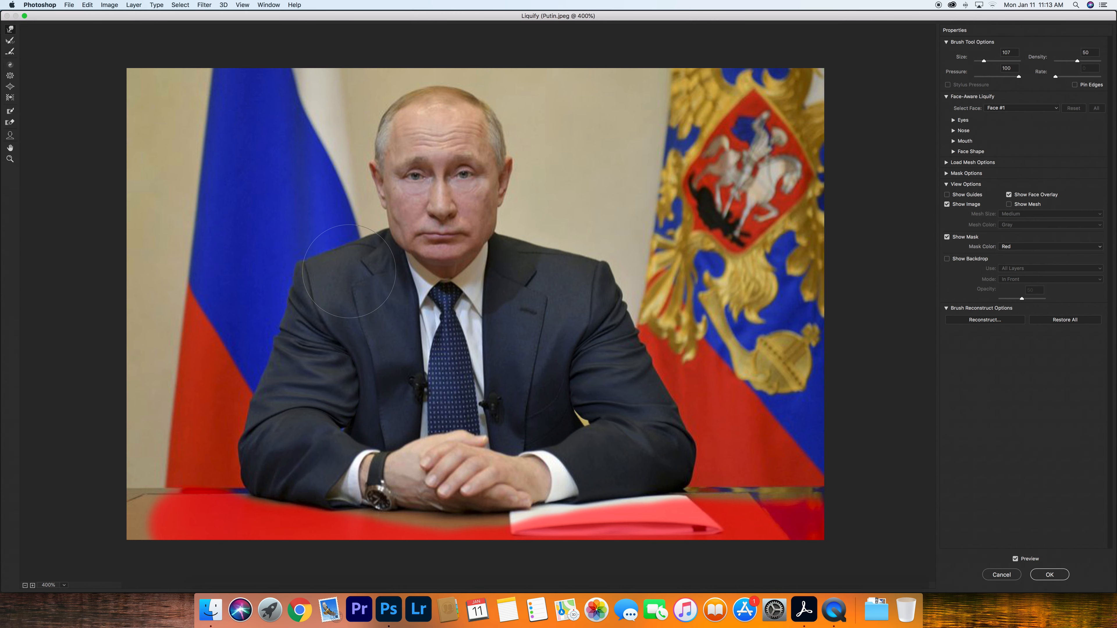
{"action": "left_click_drag", "start_coordinate": [340, 253], "coordinate": [350, 246]}
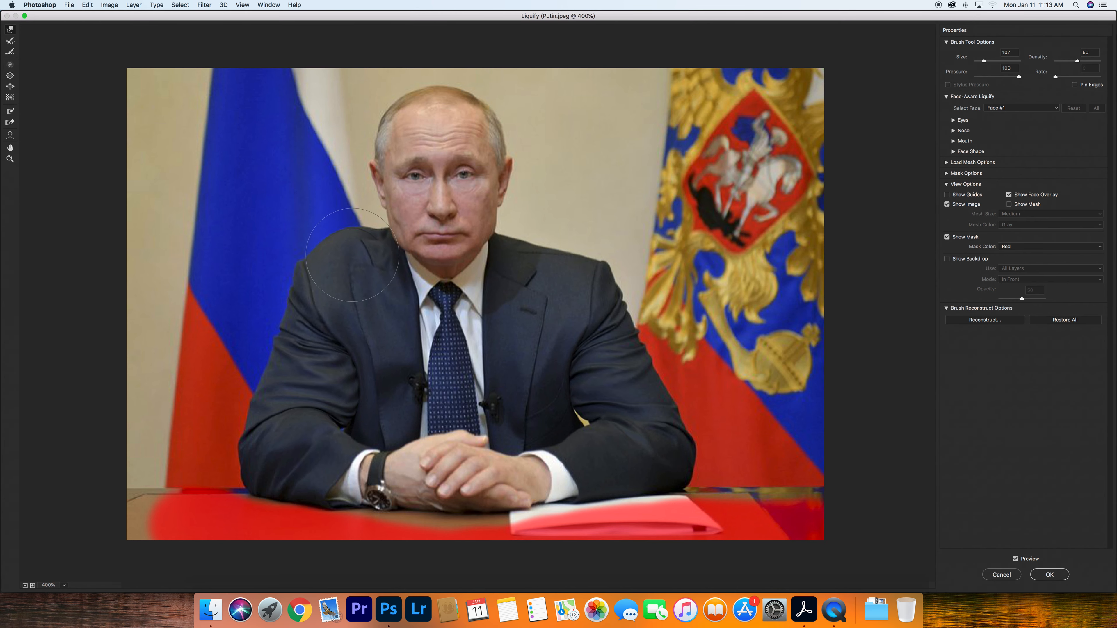
{"action": "key", "text": "super+alt+z"}
{"action": "key", "text": "super+alt+z"}
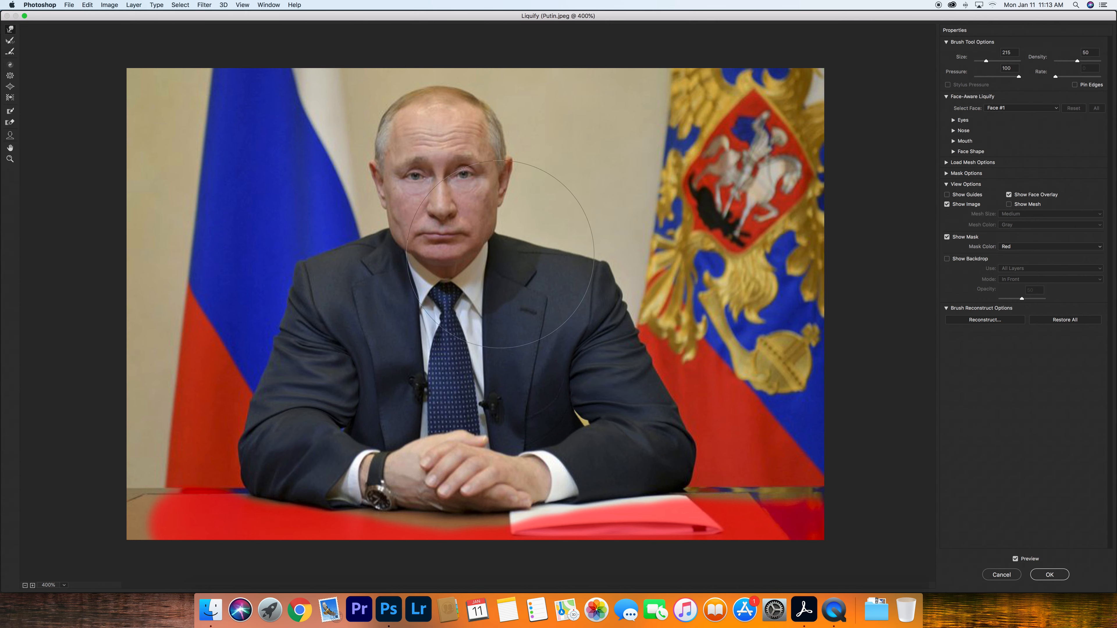
{"action": "mouse_move", "coordinate": [527, 258]}
{"action": "left_mouse_down"}
{"action": "mouse_move", "coordinate": [517, 250]}
{"action": "mouse_move", "coordinate": [543, 248]}
{"action": "mouse_move", "coordinate": [526, 235]}
{"action": "left_mouse_up"}
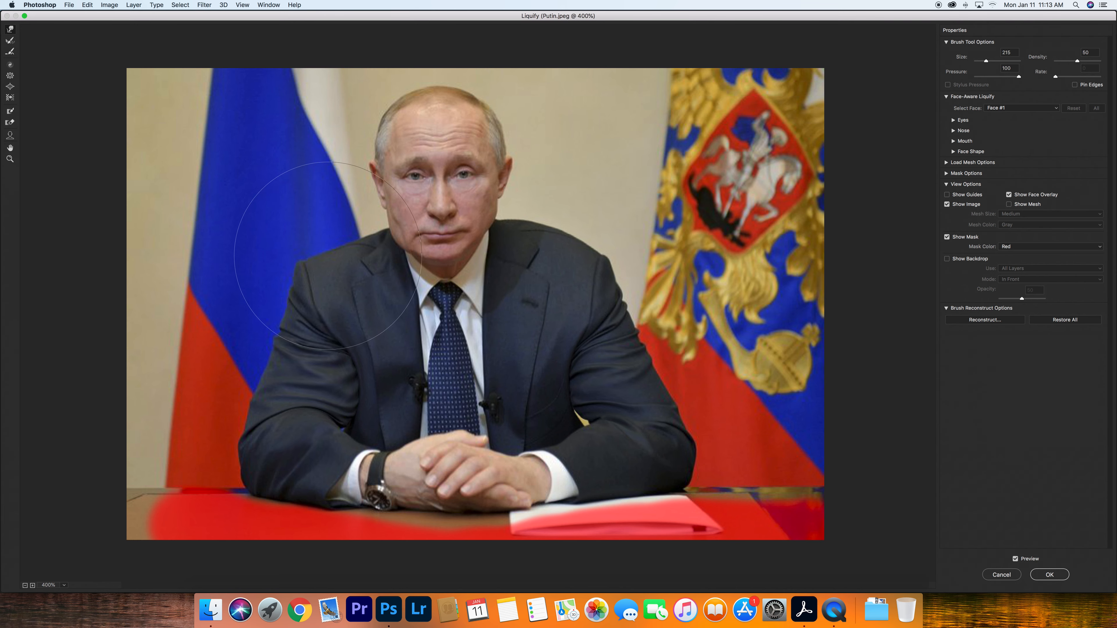
{"action": "key", "text": "super+z"}
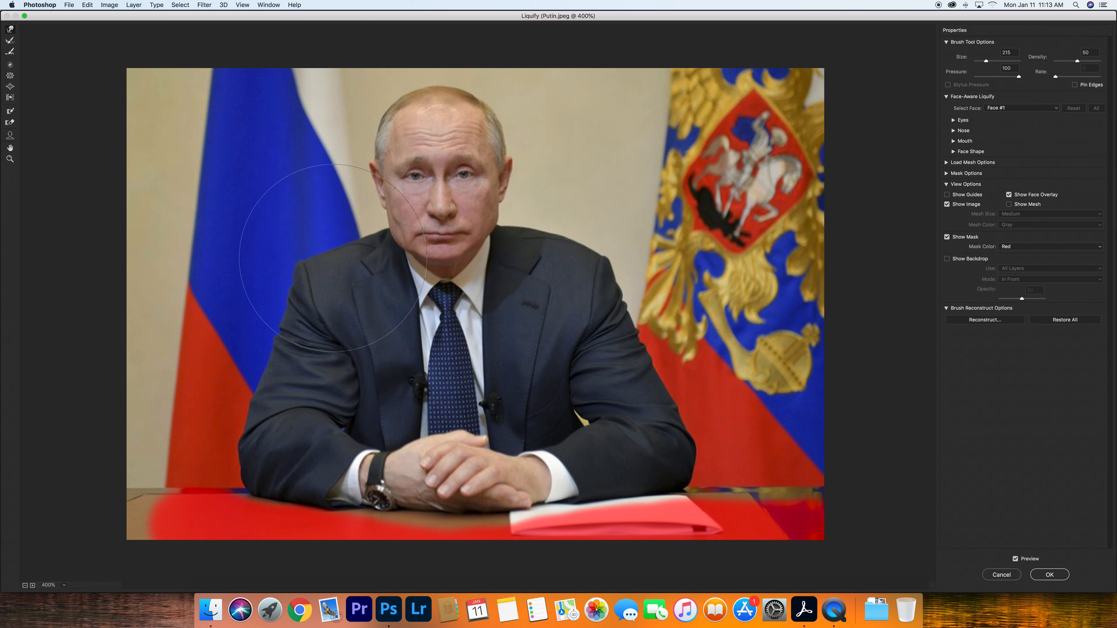
{"action": "key", "text": "super+z"}
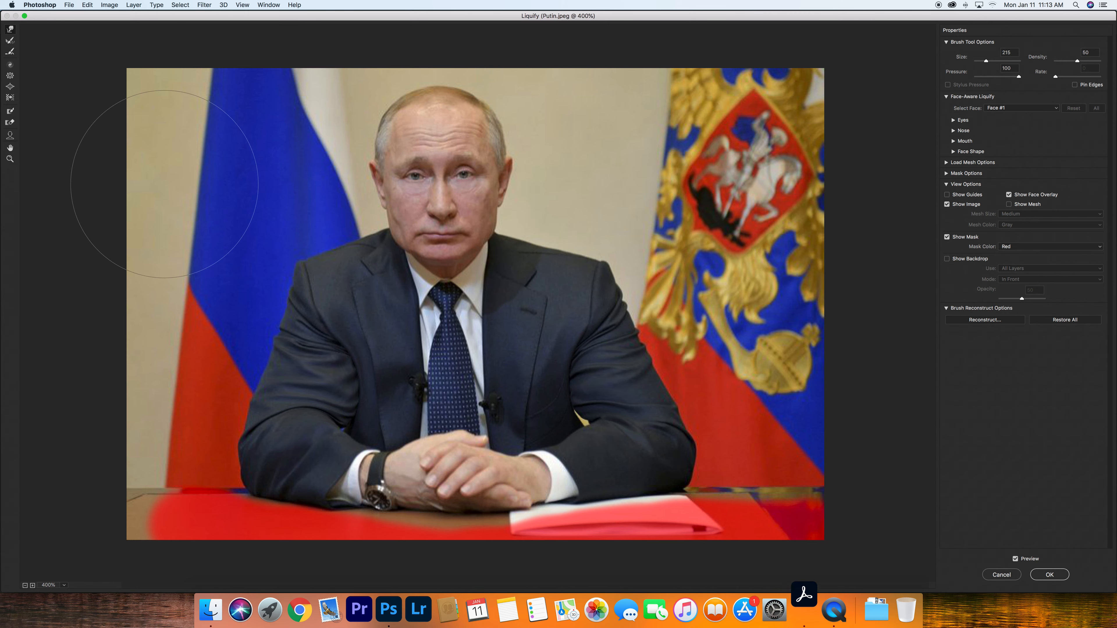
- Freeze the man's face and neck with the Freeze Mask tool
{"action": "left_click", "coordinate": [10, 112]}
{"action": "mouse_move", "coordinate": [444, 228]}
{"action": "left_mouse_down"}
{"action": "mouse_move", "coordinate": [418, 150]}
{"action": "mouse_move", "coordinate": [406, 193]}
{"action": "mouse_move", "coordinate": [480, 176]}
{"action": "mouse_move", "coordinate": [460, 112]}
{"action": "mouse_move", "coordinate": [428, 106]}
{"action": "mouse_move", "coordinate": [402, 118]}
{"action": "mouse_move", "coordinate": [410, 143]}
{"action": "left_mouse_up"}
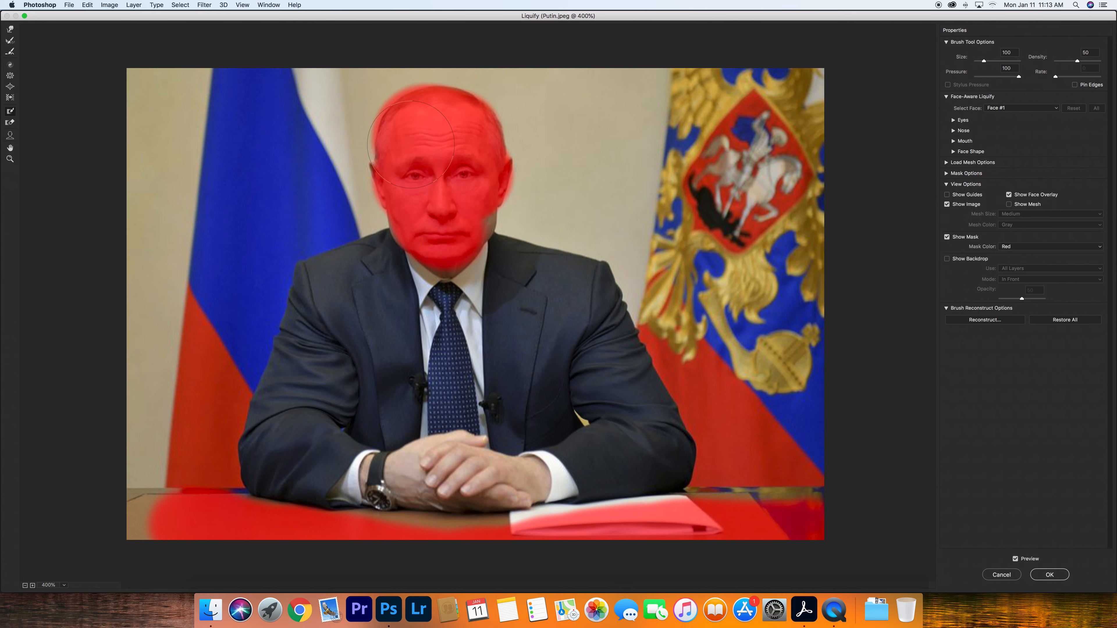
{"action": "left_click_drag", "start_coordinate": [435, 195], "coordinate": [442, 292]}
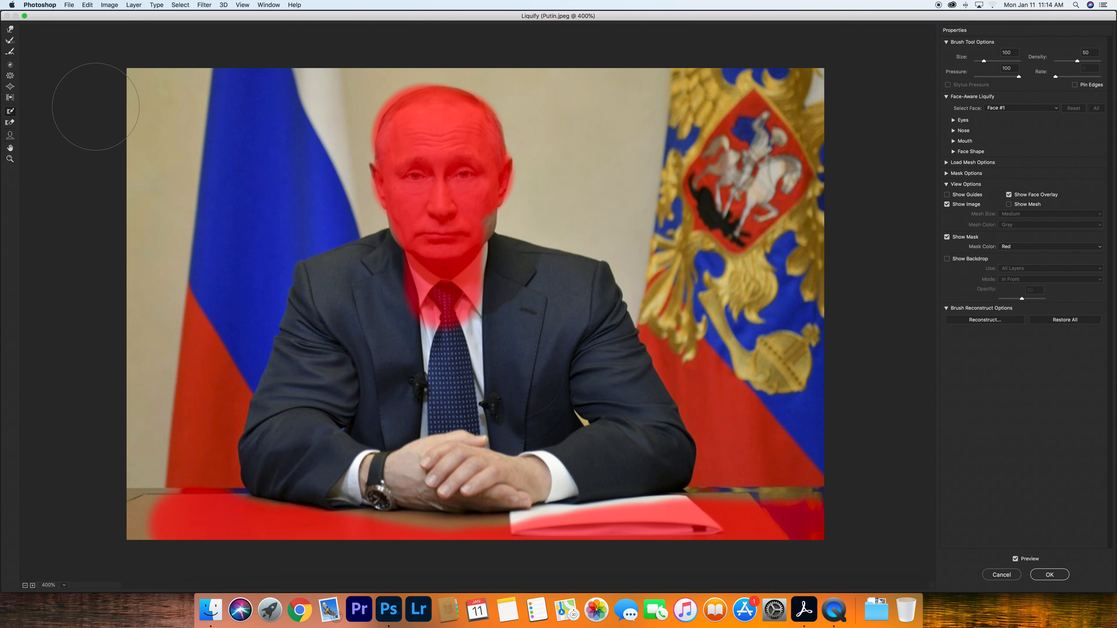
- Slim the jacket's shoulders and sides with the Forward Warp tool and apply Liquify
{"action": "left_click", "coordinate": [10, 29]}
{"action": "mouse_move", "coordinate": [533, 283]}
{"action": "left_mouse_down"}
{"action": "mouse_move", "coordinate": [542, 261]}
{"action": "mouse_move", "coordinate": [534, 247]}
{"action": "mouse_move", "coordinate": [519, 251]}
{"action": "left_mouse_up"}
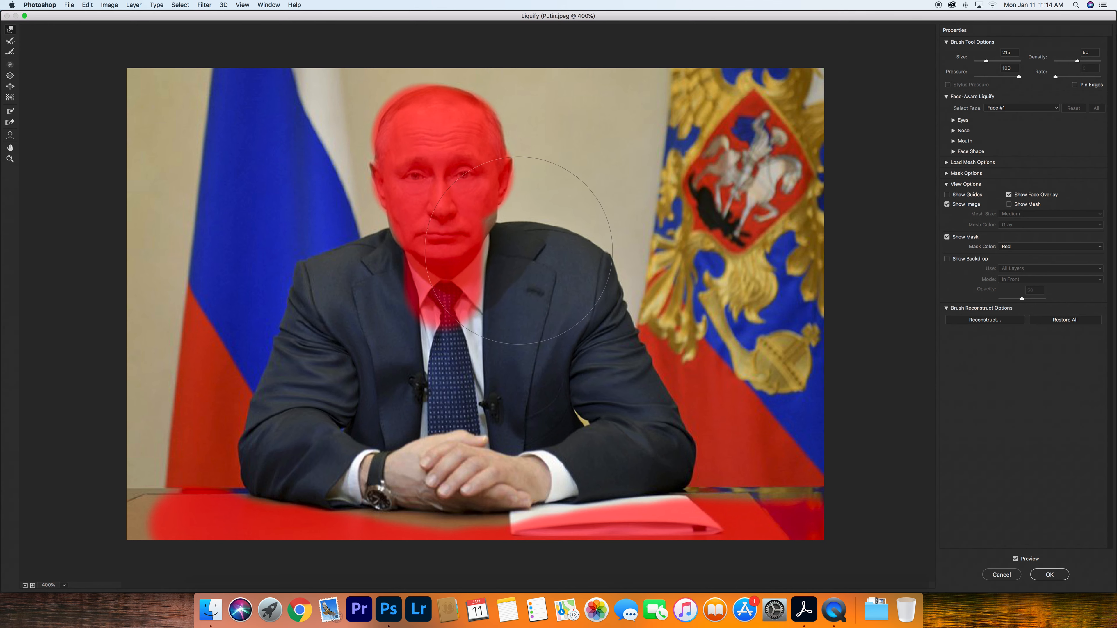
{"action": "mouse_move", "coordinate": [319, 268]}
{"action": "left_mouse_down"}
{"action": "mouse_move", "coordinate": [326, 246]}
{"action": "mouse_move", "coordinate": [288, 353]}
{"action": "mouse_move", "coordinate": [282, 306]}
{"action": "left_mouse_up"}
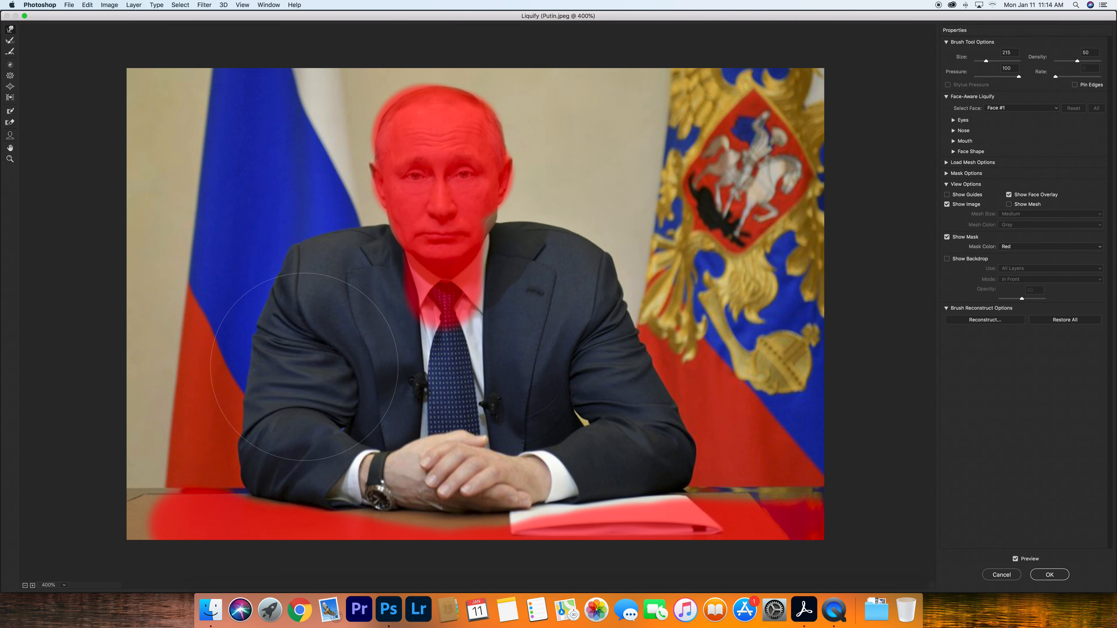
{"action": "mouse_move", "coordinate": [602, 319]}
{"action": "left_mouse_down"}
{"action": "mouse_move", "coordinate": [586, 293]}
{"action": "mouse_move", "coordinate": [631, 357]}
{"action": "mouse_move", "coordinate": [640, 392]}
{"action": "left_mouse_up"}
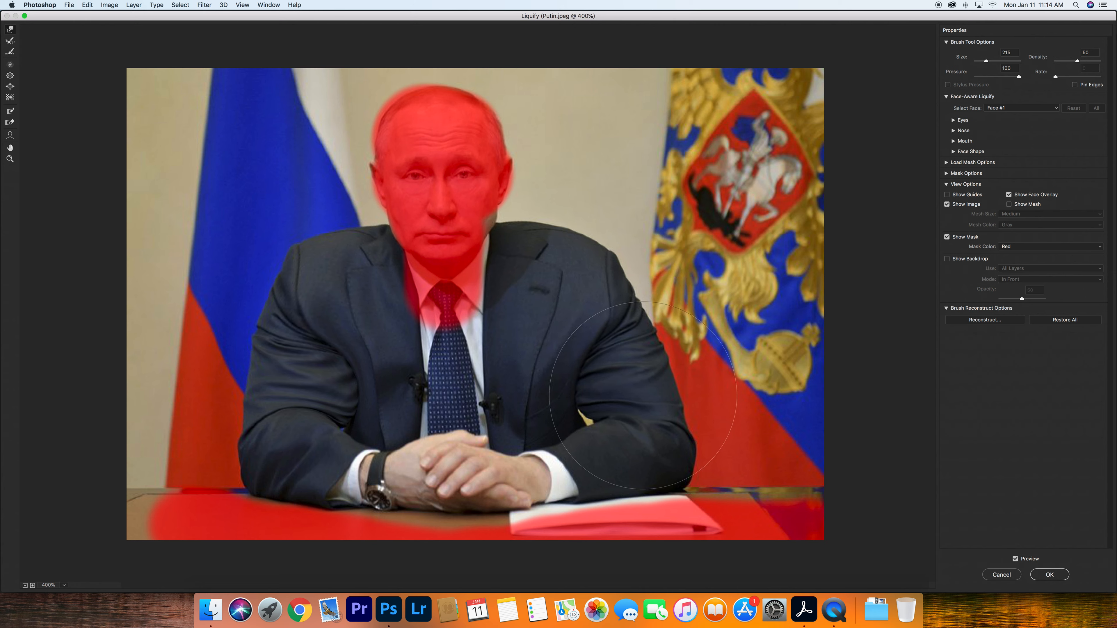
{"action": "left_click_drag", "start_coordinate": [604, 299], "coordinate": [610, 298]}
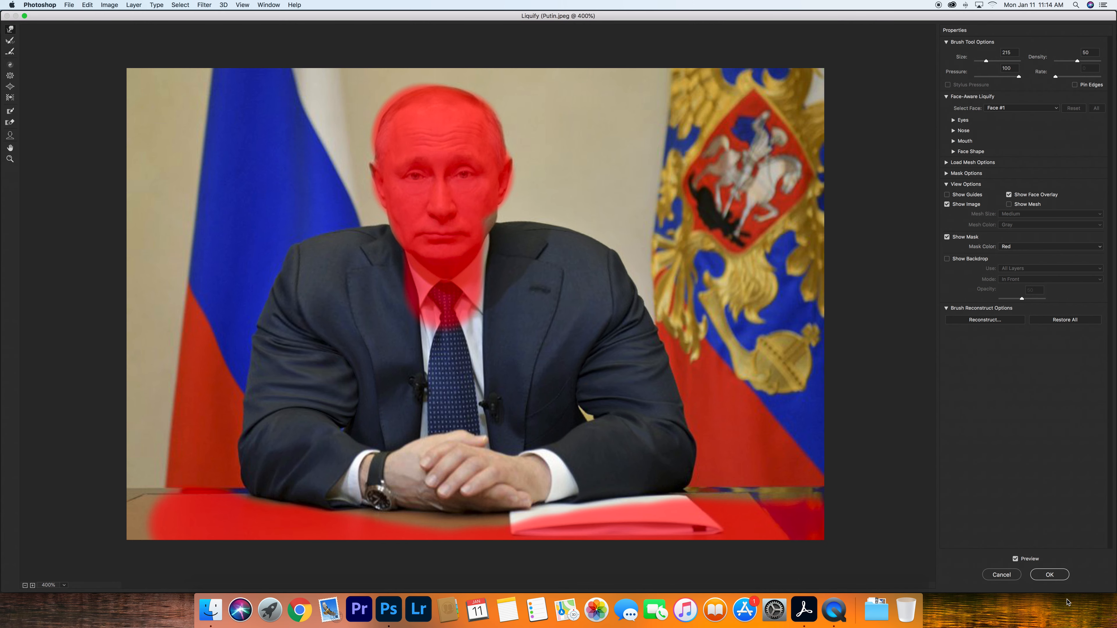
{"action": "left_click", "coordinate": [1054, 577]}
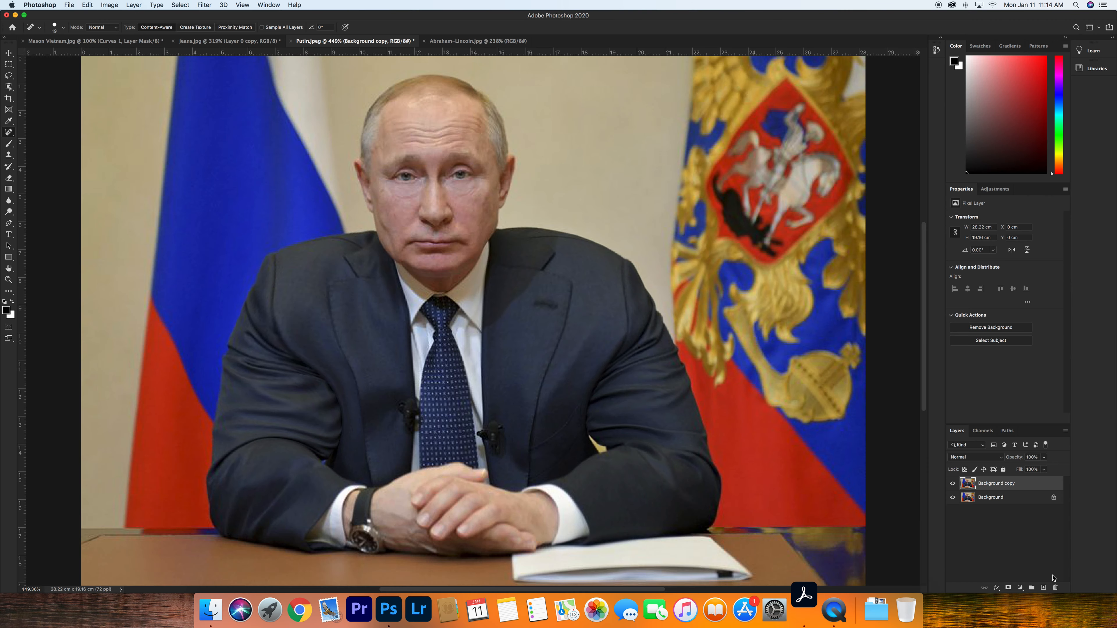
- Toggle the Background copy visibility to compare before and after, then switch to the Abraham-Lincoln.jpg document
{"action": "left_click", "coordinate": [953, 484]}
{"action": "left_click", "coordinate": [952, 486]}
{"action": "left_click", "coordinate": [952, 486]}
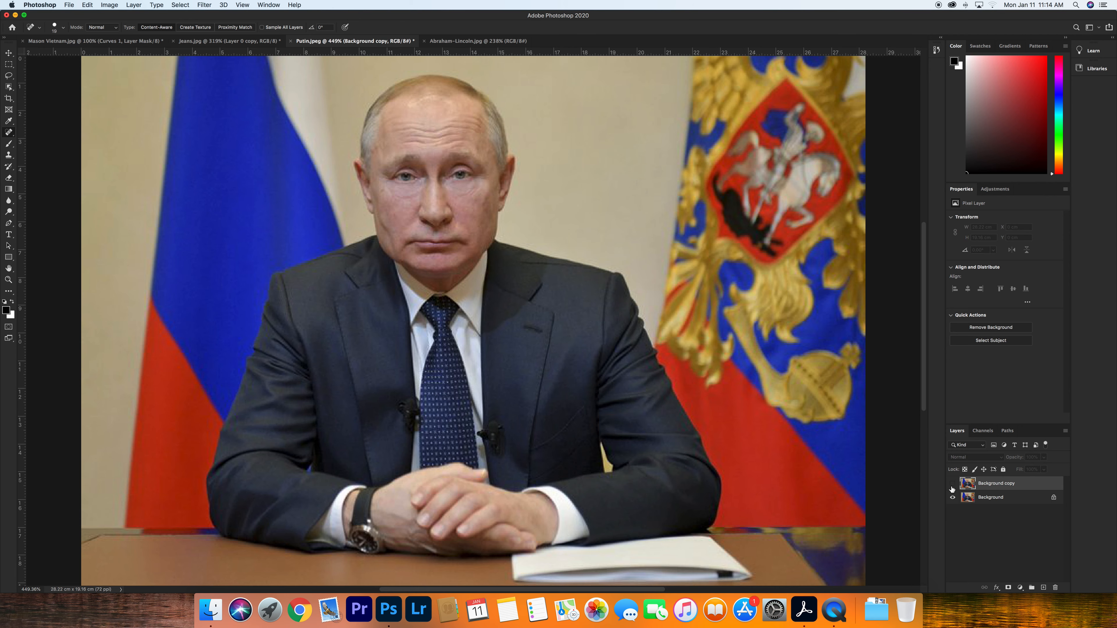
{"action": "left_click", "coordinate": [952, 486]}
{"action": "left_click", "coordinate": [952, 486]}
{"action": "left_click", "coordinate": [472, 41]}
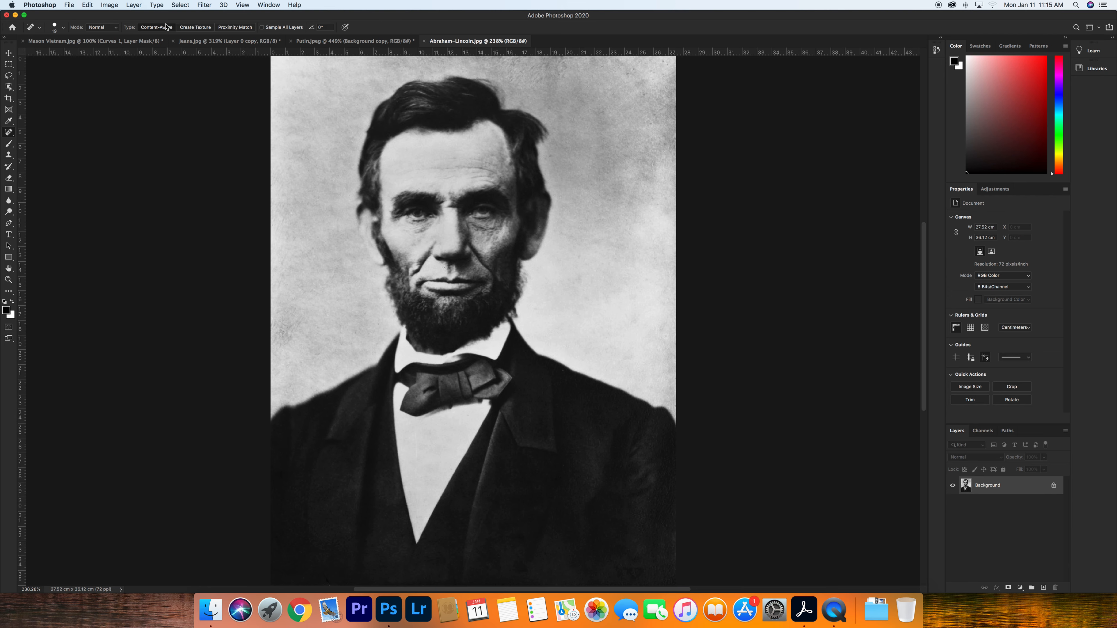
- Open Liquify on the Abraham-Lincoln photo, expand the Eyes, Nose, Mouth and Face Shape sections, and set Eye Size to 1
{"action": "left_click", "coordinate": [203, 4]}
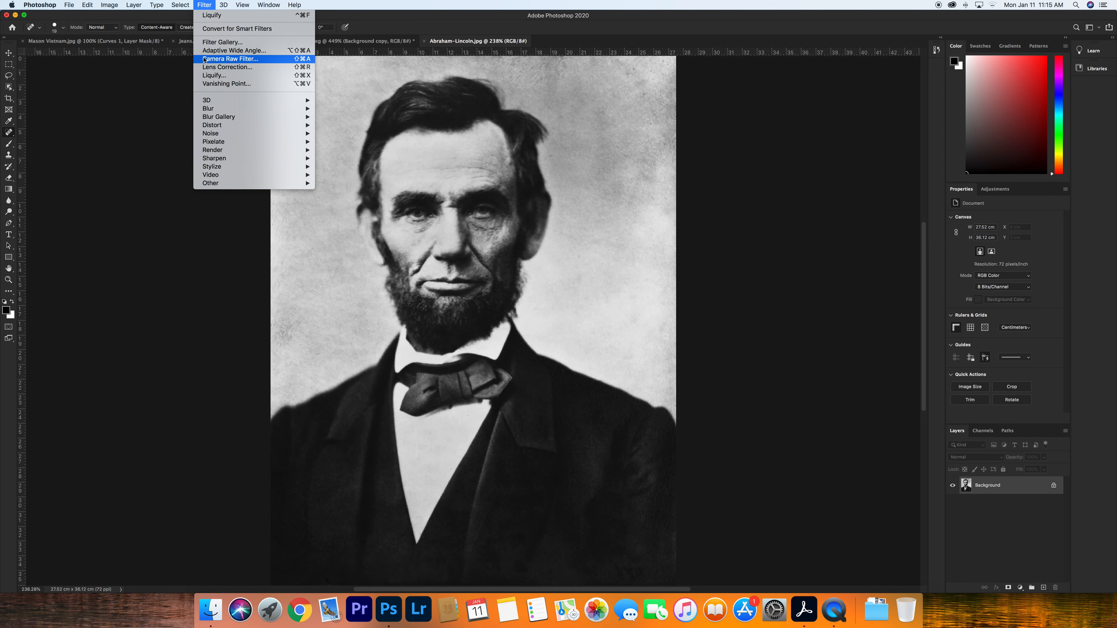
{"action": "left_click", "coordinate": [208, 80]}
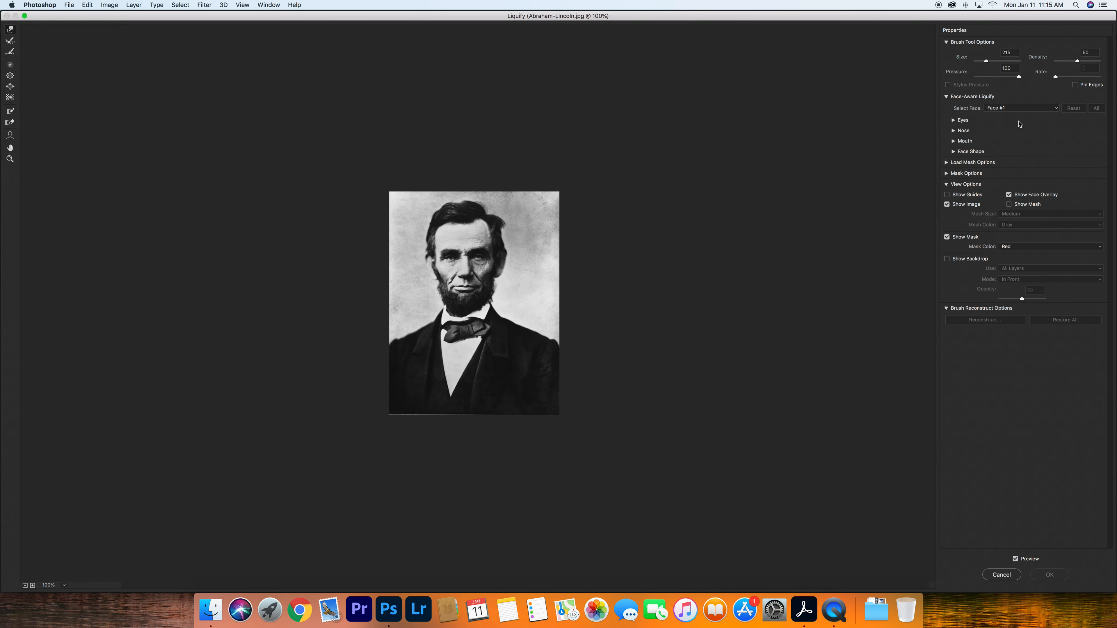
{"action": "left_click", "coordinate": [953, 120]}
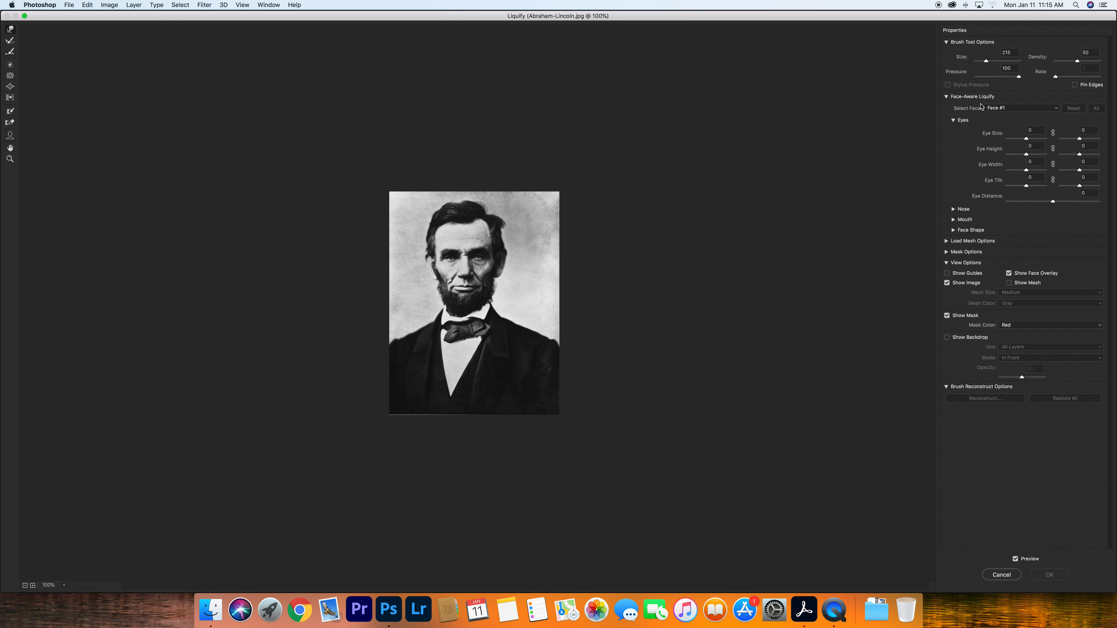
{"action": "left_click", "coordinate": [953, 210]}
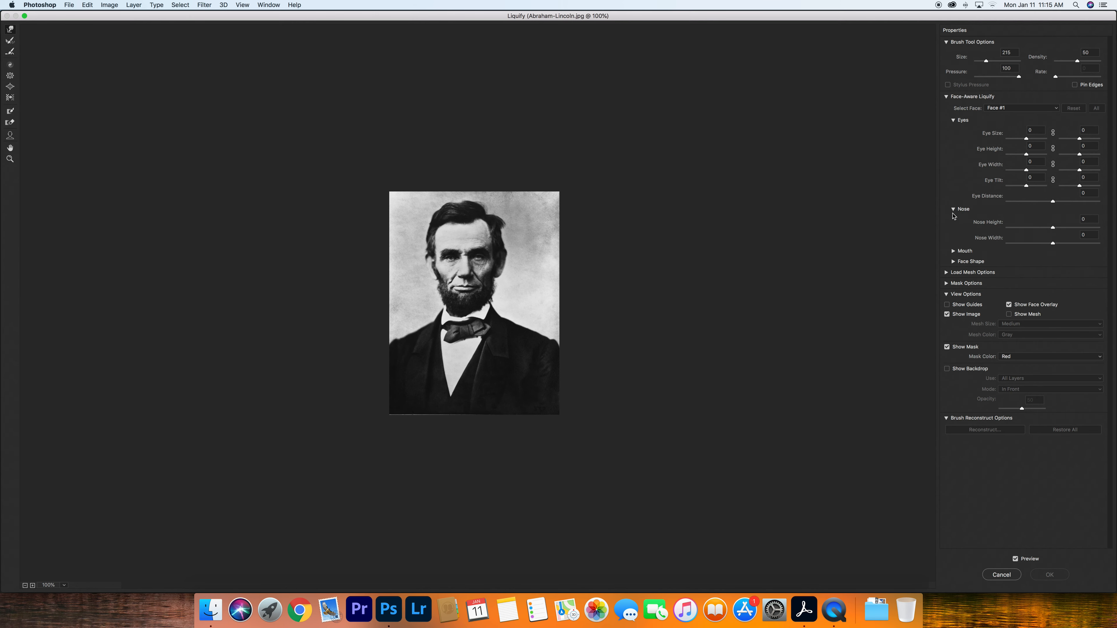
{"action": "left_click", "coordinate": [953, 252]}
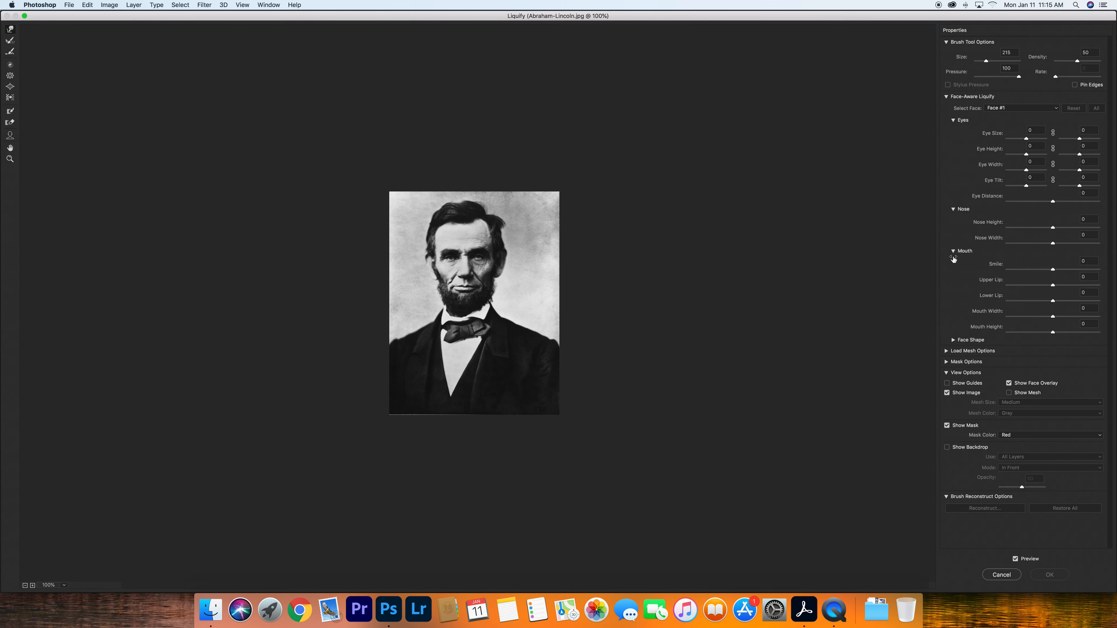
{"action": "left_click", "coordinate": [954, 340]}
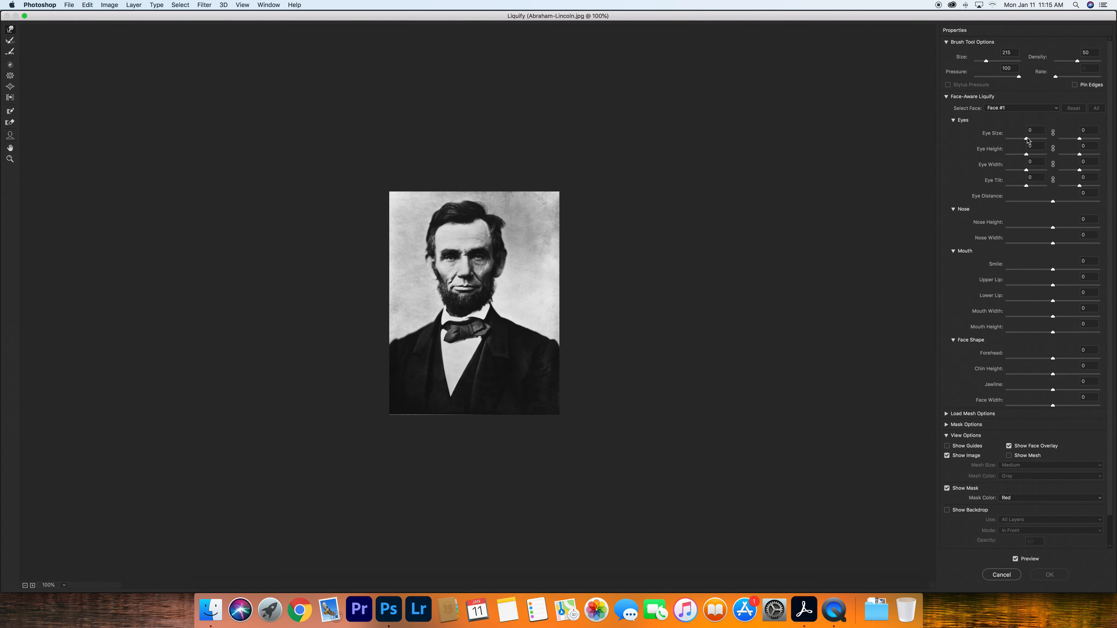
{"action": "left_click_drag", "start_coordinate": [1027, 140], "coordinate": [1028, 141]}
{"action": "mouse_move", "coordinate": [1053, 226]}
{"action": "left_mouse_down"}
{"action": "mouse_move", "coordinate": [1100, 230]}
{"action": "mouse_move", "coordinate": [1054, 229]}
{"action": "left_mouse_up"}
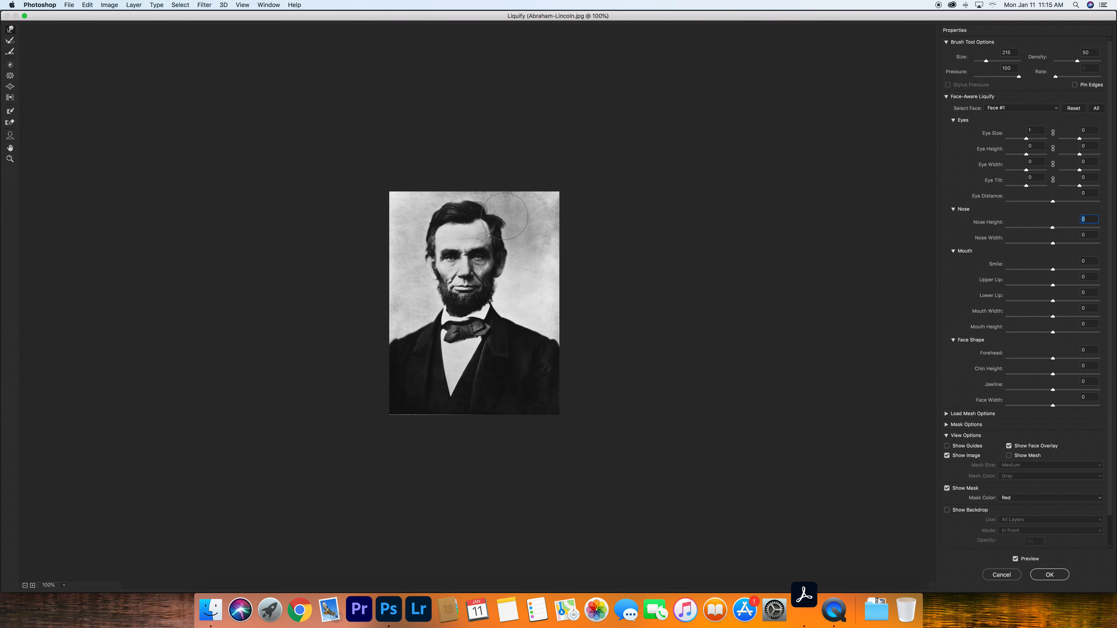
- Freeze Lincoln's eyes, cheeks, beard and collar with the Freeze Mask tool at brush size 100
{"action": "key", "text": "super+equal"}
{"action": "key", "text": "super+equal"}
{"action": "key", "text": "super+equal"}
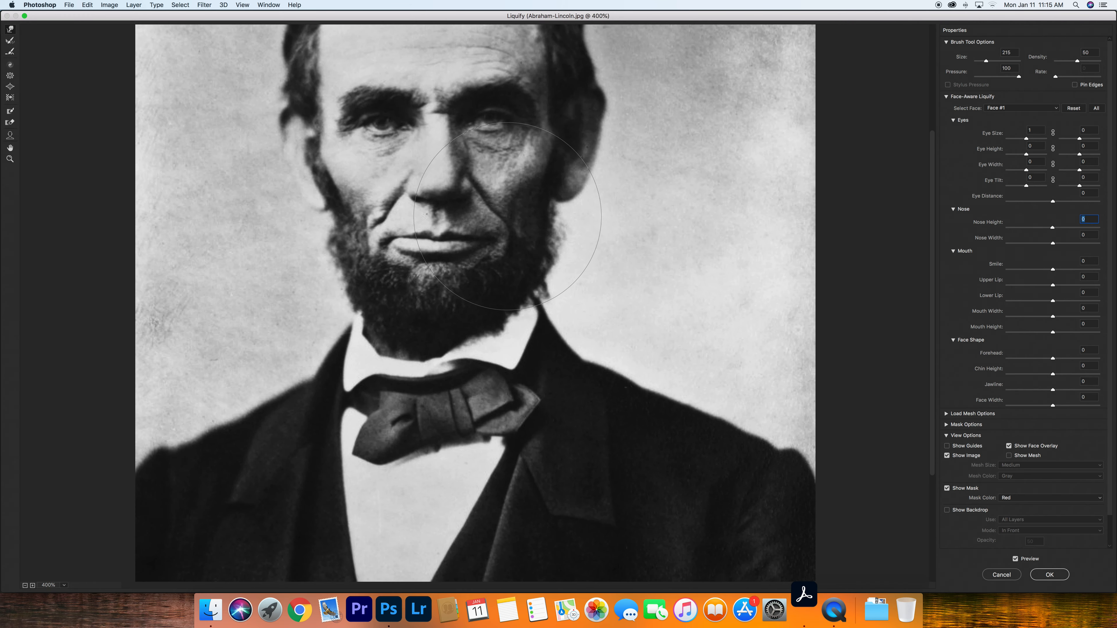
{"action": "scroll", "coordinate": [466, 194], "scroll_direction": "up", "scroll_amount": 4}
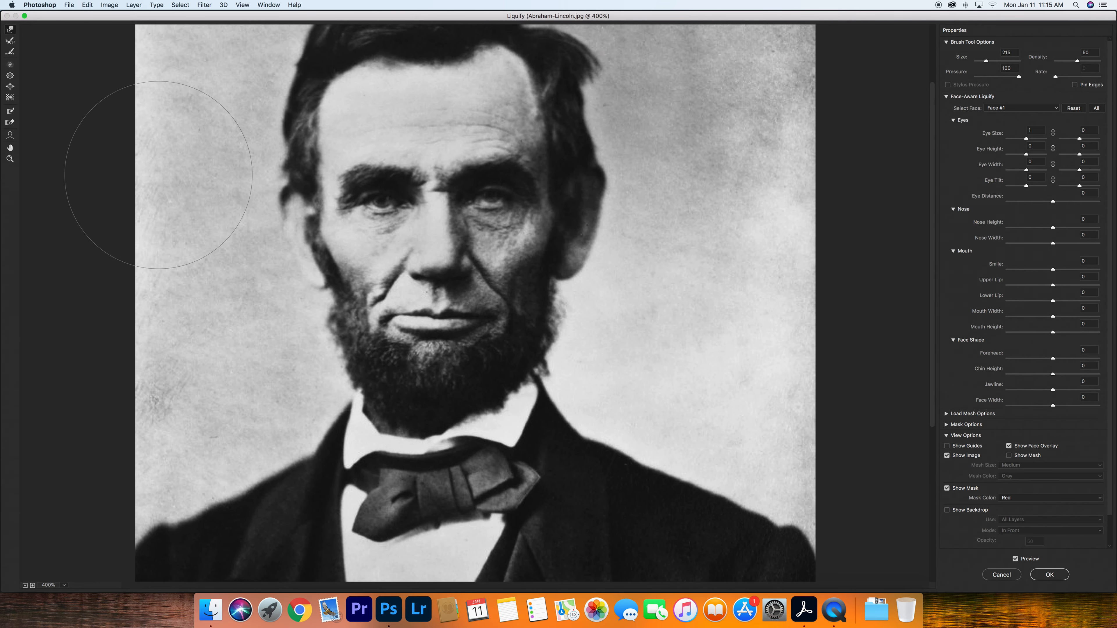
{"action": "left_click", "coordinate": [10, 112]}
{"action": "left_click", "coordinate": [325, 233]}
{"action": "mouse_move", "coordinate": [324, 233]}
{"action": "left_mouse_down"}
{"action": "mouse_move", "coordinate": [585, 235]}
{"action": "mouse_move", "coordinate": [599, 275]}
{"action": "mouse_move", "coordinate": [592, 379]}
{"action": "mouse_move", "coordinate": [342, 386]}
{"action": "mouse_move", "coordinate": [308, 418]}
{"action": "mouse_move", "coordinate": [462, 445]}
{"action": "mouse_move", "coordinate": [519, 440]}
{"action": "mouse_move", "coordinate": [302, 414]}
{"action": "mouse_move", "coordinate": [268, 374]}
{"action": "mouse_move", "coordinate": [287, 252]}
{"action": "mouse_move", "coordinate": [300, 220]}
{"action": "mouse_move", "coordinate": [310, 222]}
{"action": "left_mouse_up"}
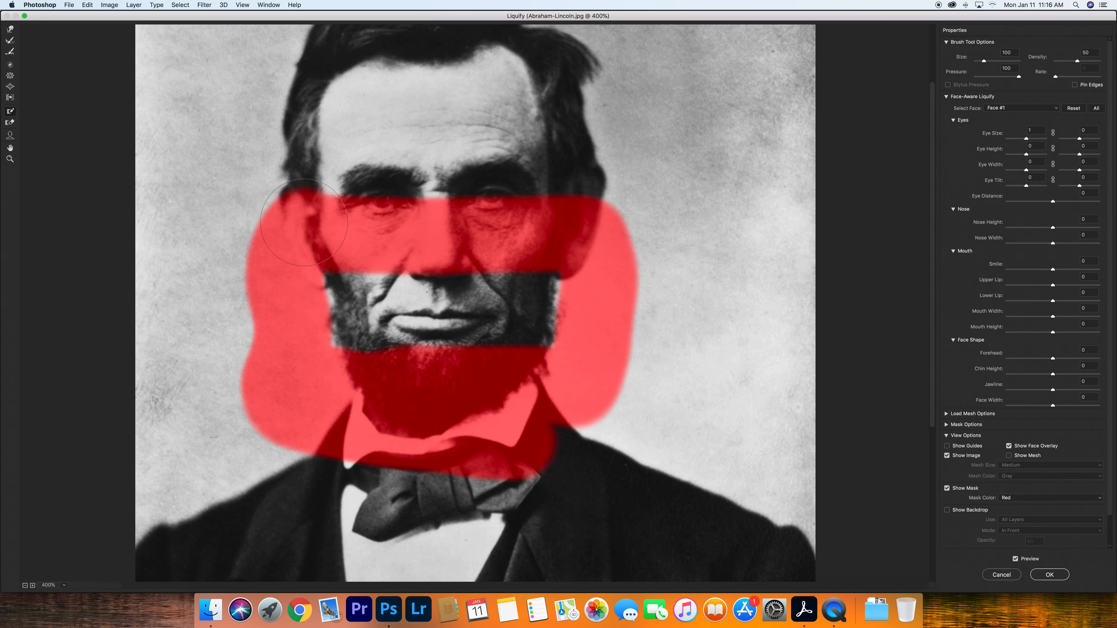
- Nudge the corner of the mouth with Forward Warp and apply Liquify
{"action": "left_click", "coordinate": [10, 29]}
{"action": "left_click_drag", "start_coordinate": [390, 314], "coordinate": [387, 308]}
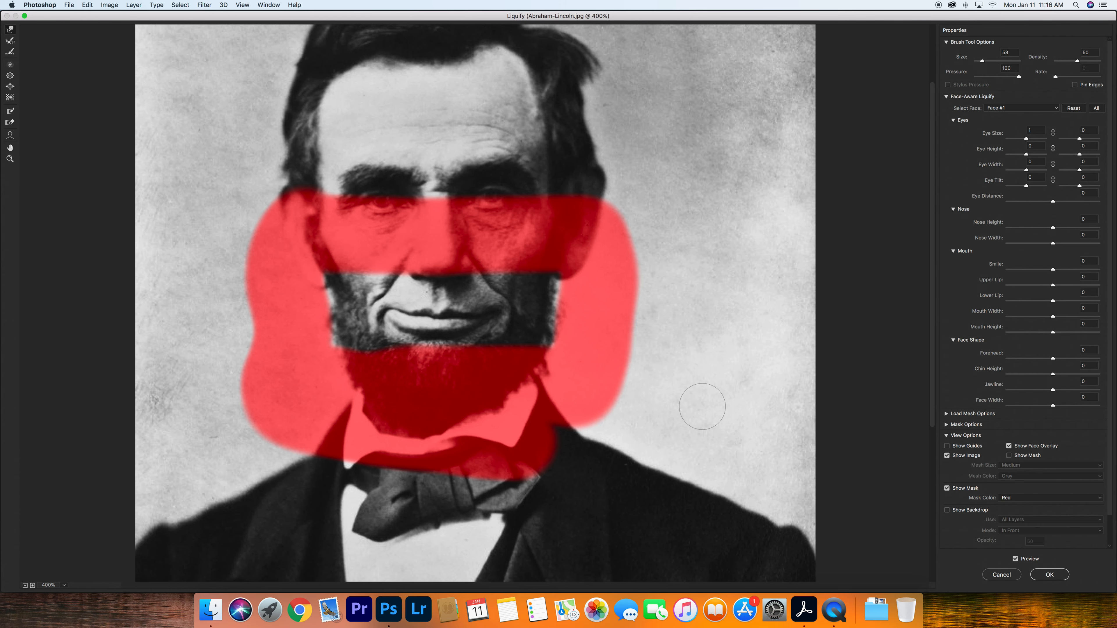
{"action": "left_click", "coordinate": [1049, 574]}
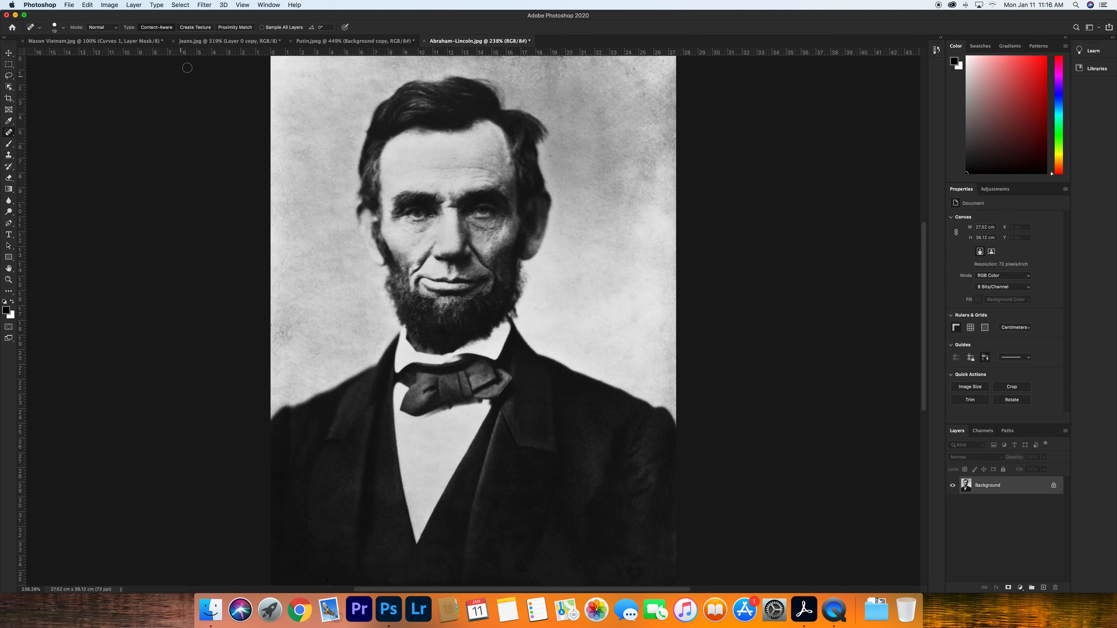
- Reopen Liquify on the Lincoln photo and zoom in to 300% on the face
{"action": "left_click", "coordinate": [245, 6]}
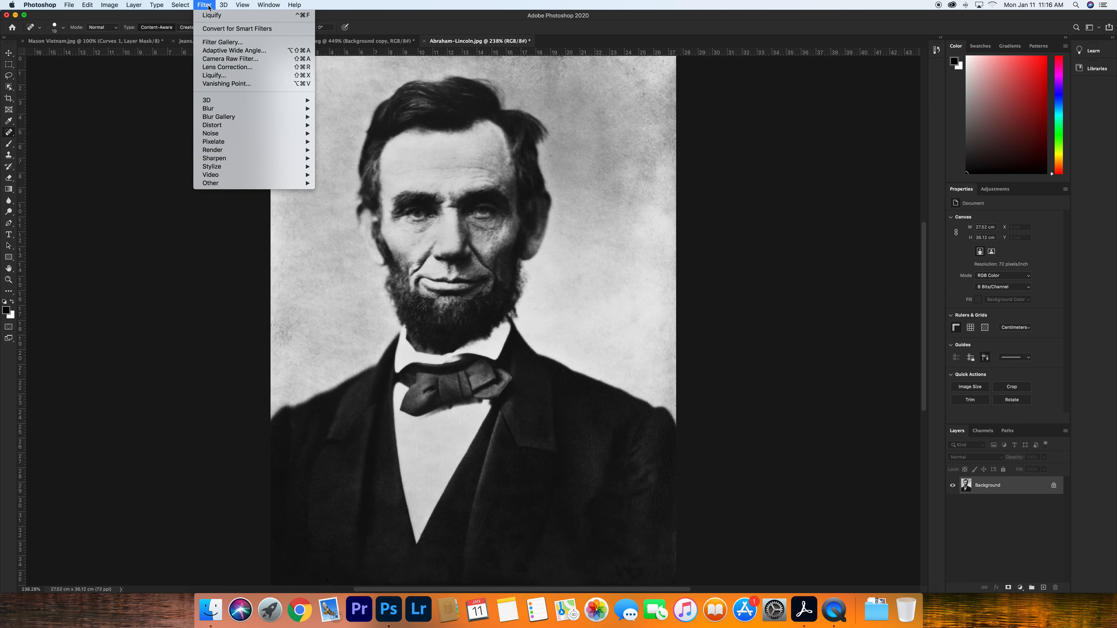
{"action": "left_click", "coordinate": [217, 77]}
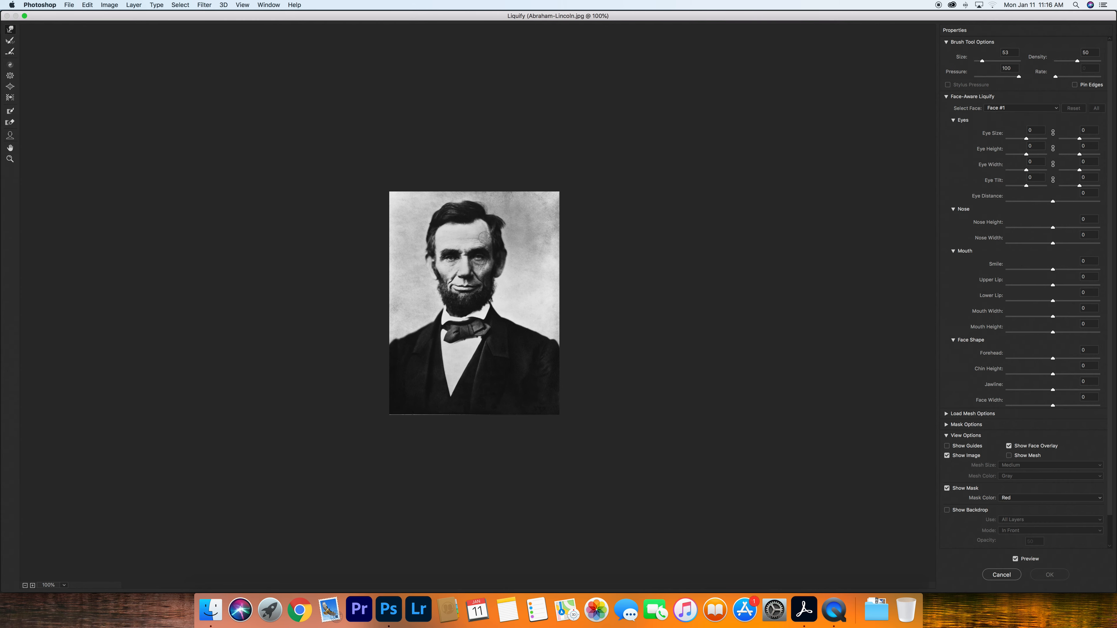
{"action": "key", "text": "super+equal"}
{"action": "key", "text": "super+equal"}
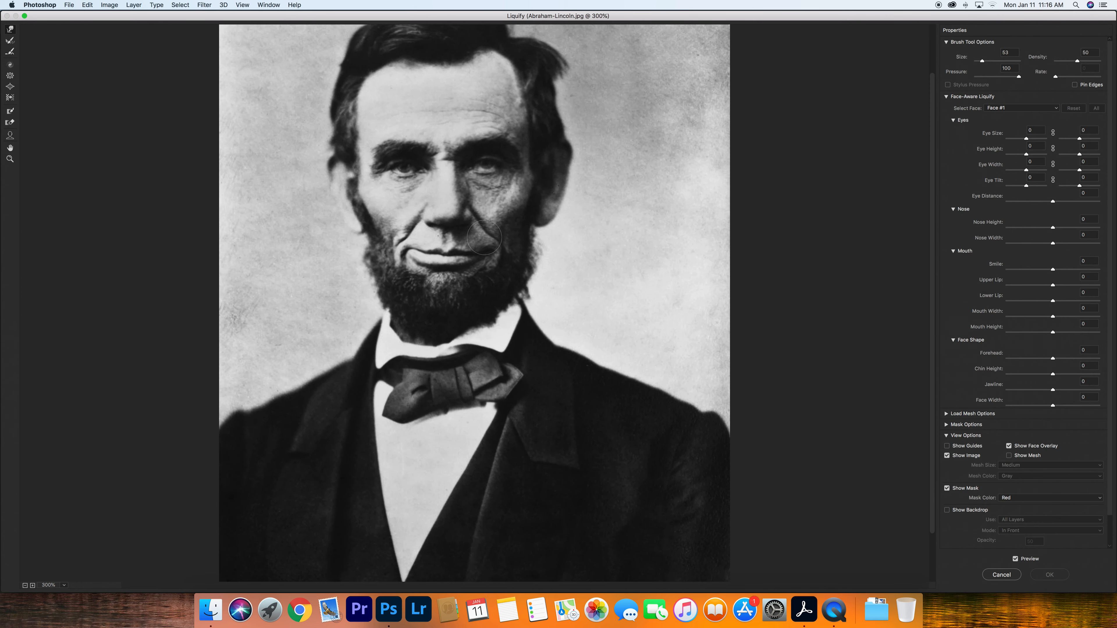
{"action": "scroll", "coordinate": [484, 238], "scroll_direction": "down", "scroll_amount": 3}
- Try widening the eyes with Forward Warp strokes, then undo the warps
{"action": "mouse_move", "coordinate": [414, 126]}
{"action": "left_mouse_down"}
{"action": "mouse_move", "coordinate": [398, 114]}
{"action": "mouse_move", "coordinate": [393, 125]}
{"action": "left_mouse_up"}
{"action": "left_click_drag", "start_coordinate": [485, 120], "coordinate": [499, 121]}
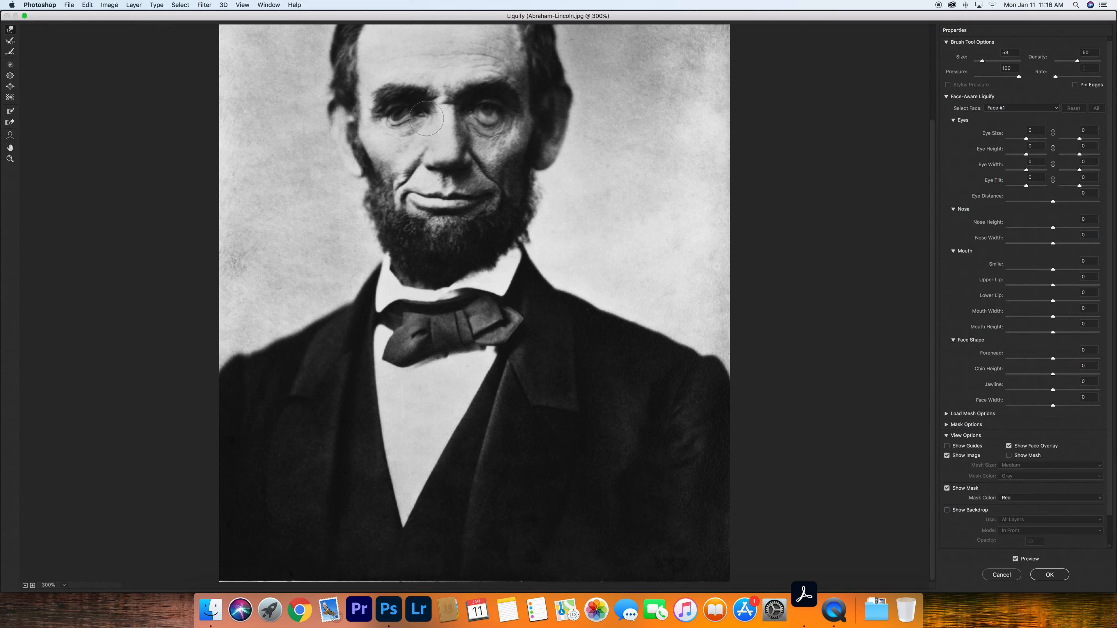
{"action": "key", "text": "super+z"}
{"action": "key", "text": "super+z"}
{"action": "key", "text": "super+z"}
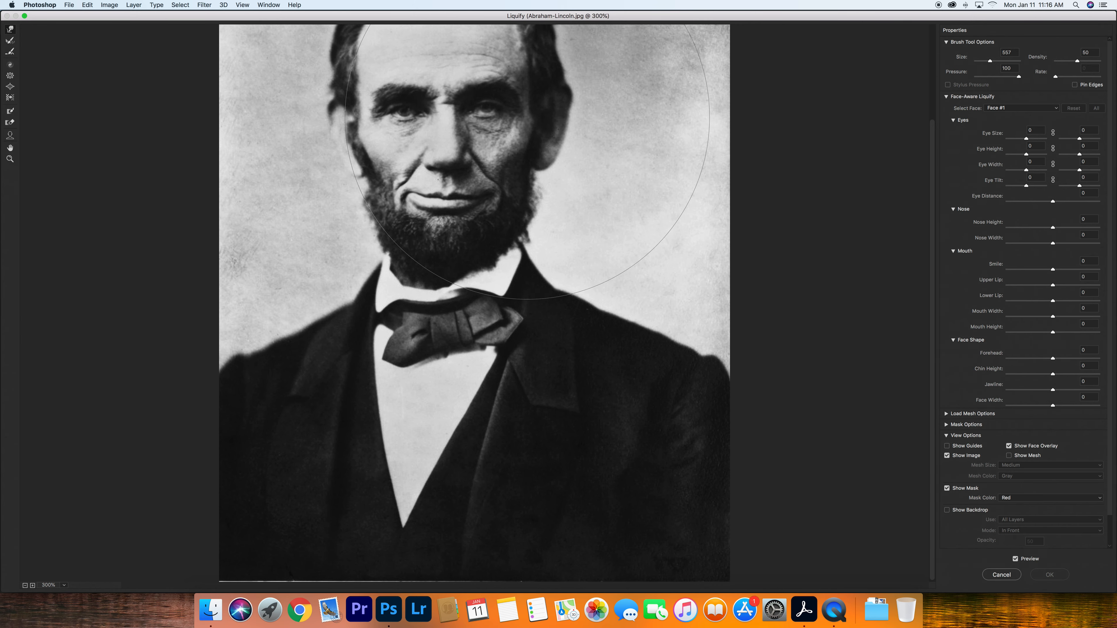
- Try a large Forward Warp stroke at brush size 557 across the face and beard, then undo it
{"action": "left_click_drag", "start_coordinate": [530, 119], "coordinate": [442, 117]}
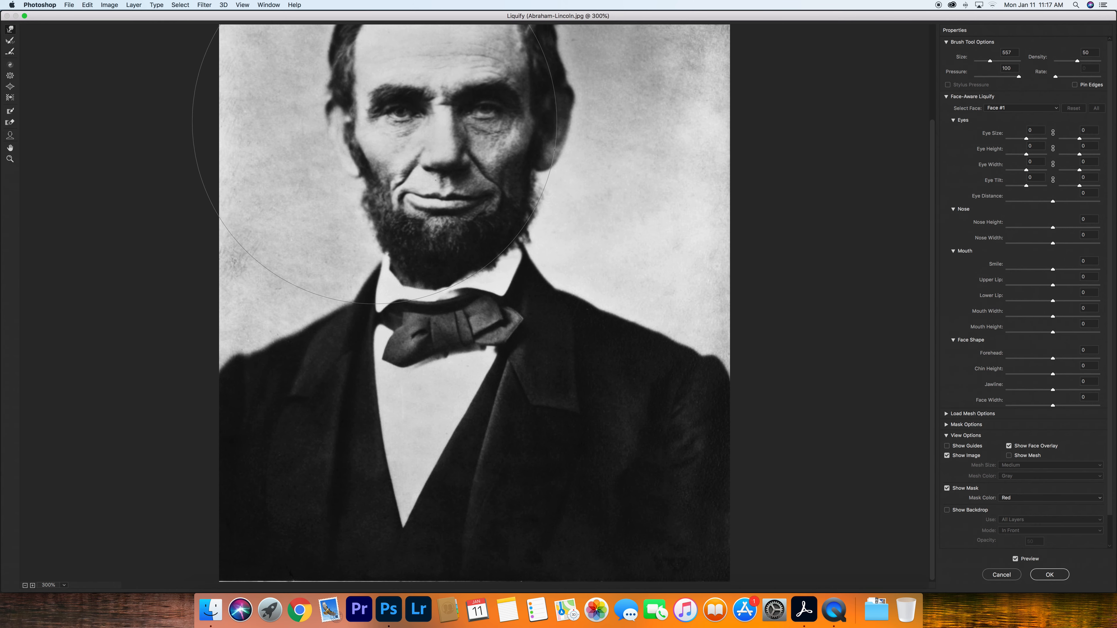
{"action": "left_click_drag", "start_coordinate": [375, 122], "coordinate": [372, 123]}
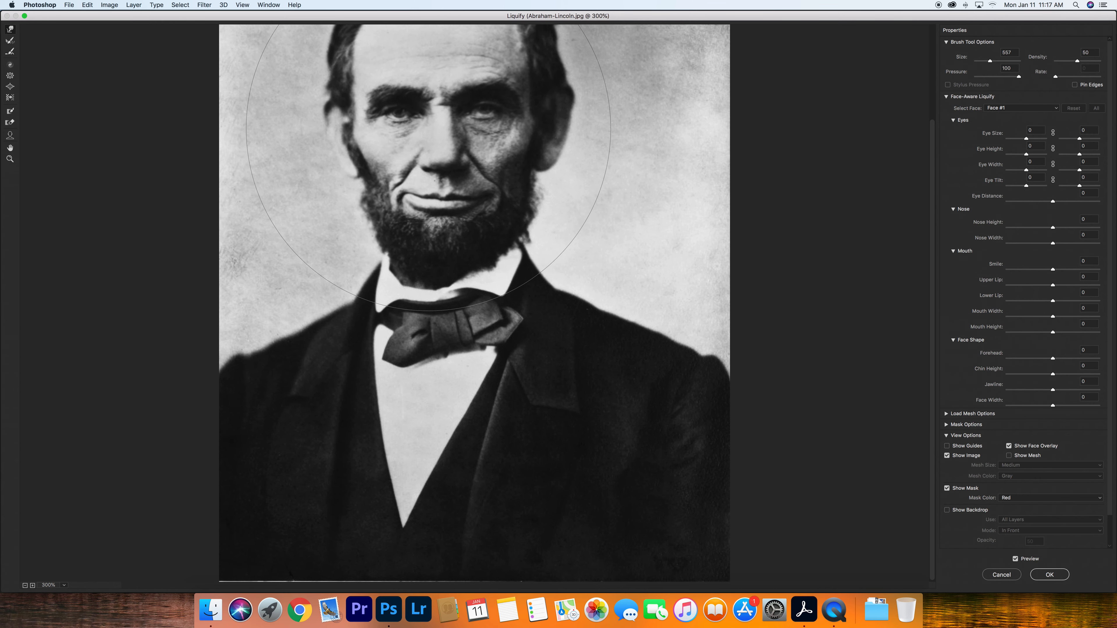
{"action": "mouse_move", "coordinate": [459, 134]}
{"action": "left_mouse_down"}
{"action": "mouse_move", "coordinate": [512, 177]}
{"action": "mouse_move", "coordinate": [520, 218]}
{"action": "mouse_move", "coordinate": [503, 245]}
{"action": "mouse_move", "coordinate": [401, 322]}
{"action": "mouse_move", "coordinate": [434, 366]}
{"action": "mouse_move", "coordinate": [492, 414]}
{"action": "mouse_move", "coordinate": [552, 437]}
{"action": "mouse_move", "coordinate": [608, 432]}
{"action": "mouse_move", "coordinate": [713, 342]}
{"action": "left_mouse_up"}
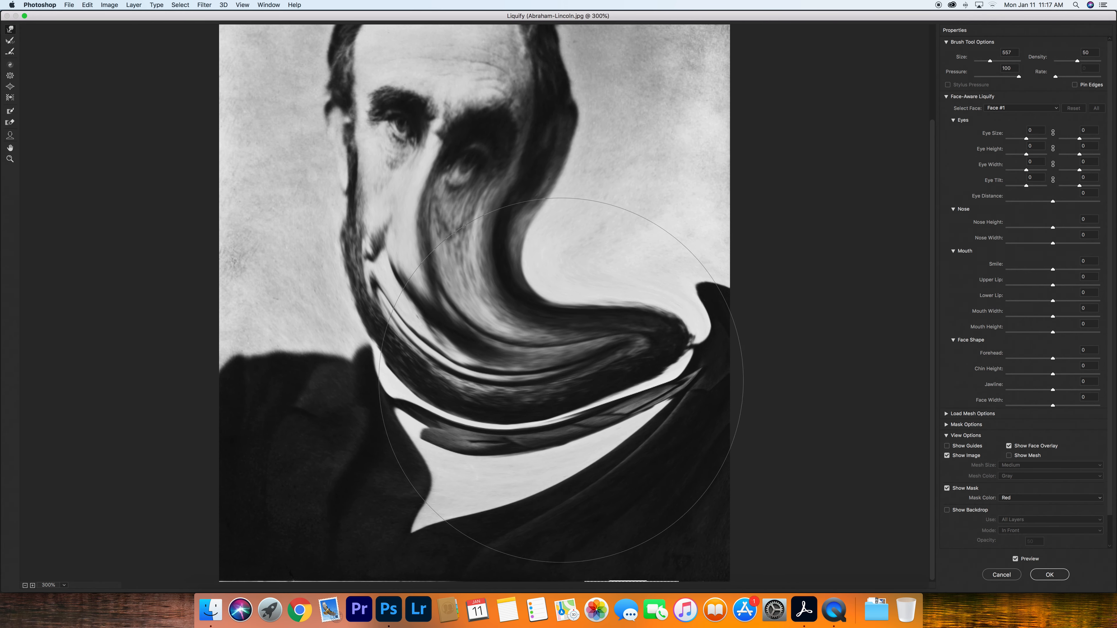
{"action": "key", "text": "super+z"}
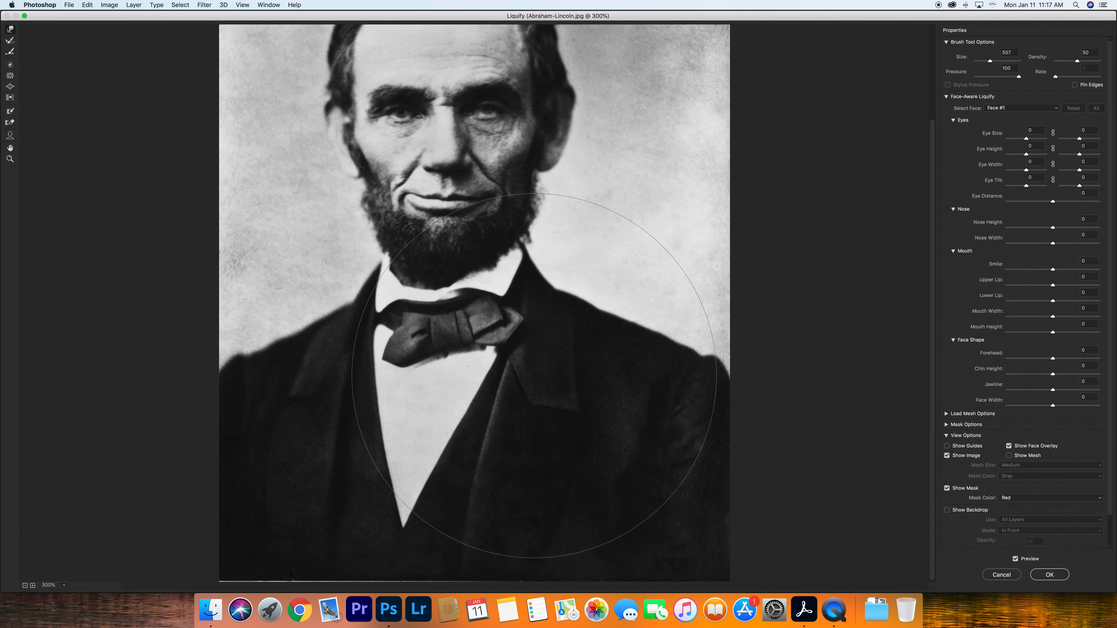
{"action": "key", "text": "super+z"}
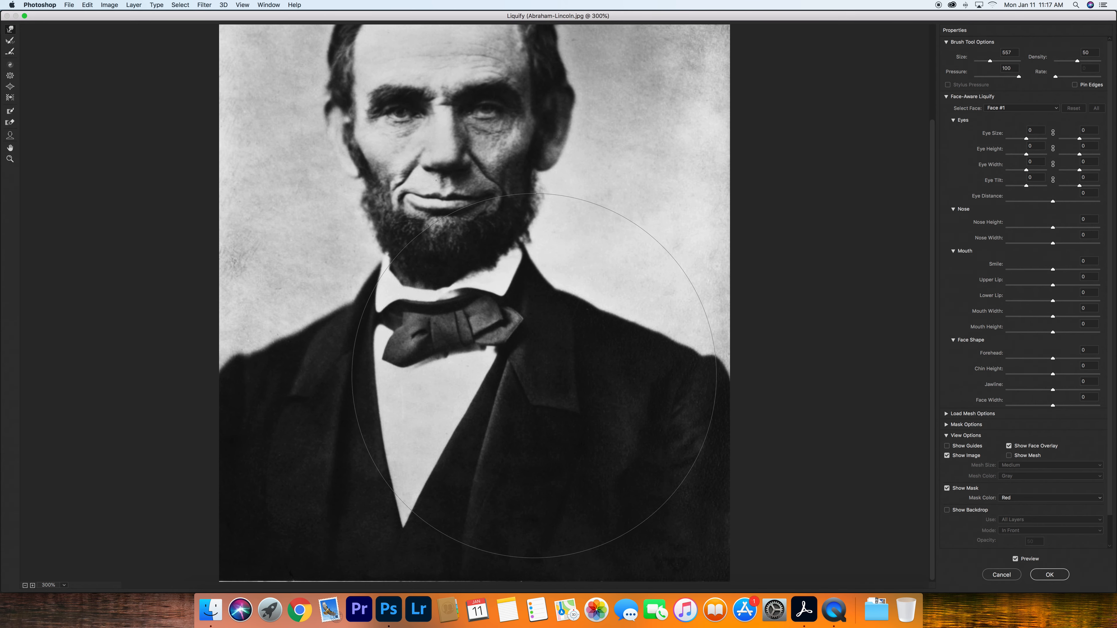